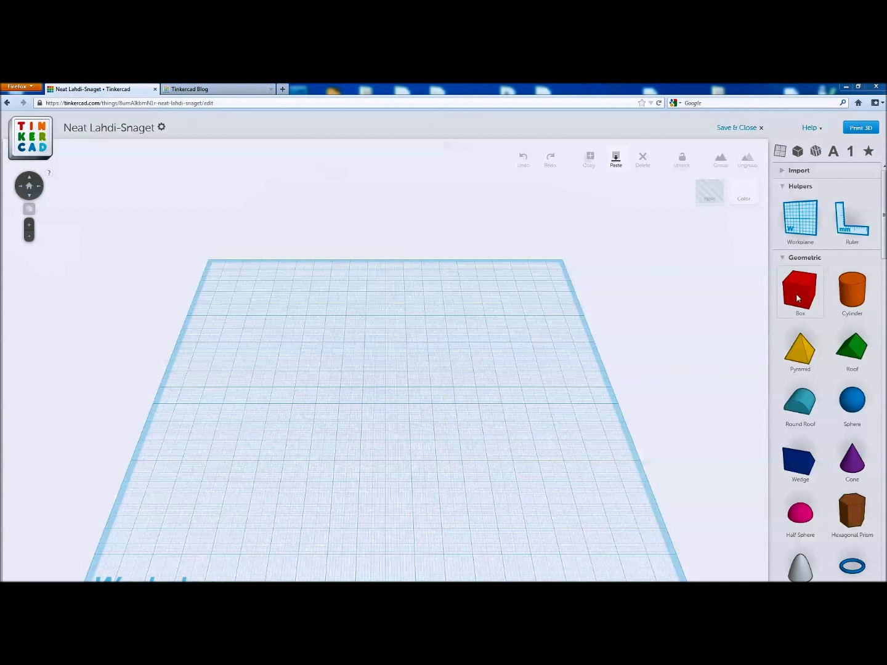
- Add a red box, resize it to 6 × 18 mm, and move it down-left of centre
drag(797, 298, 388, 352)
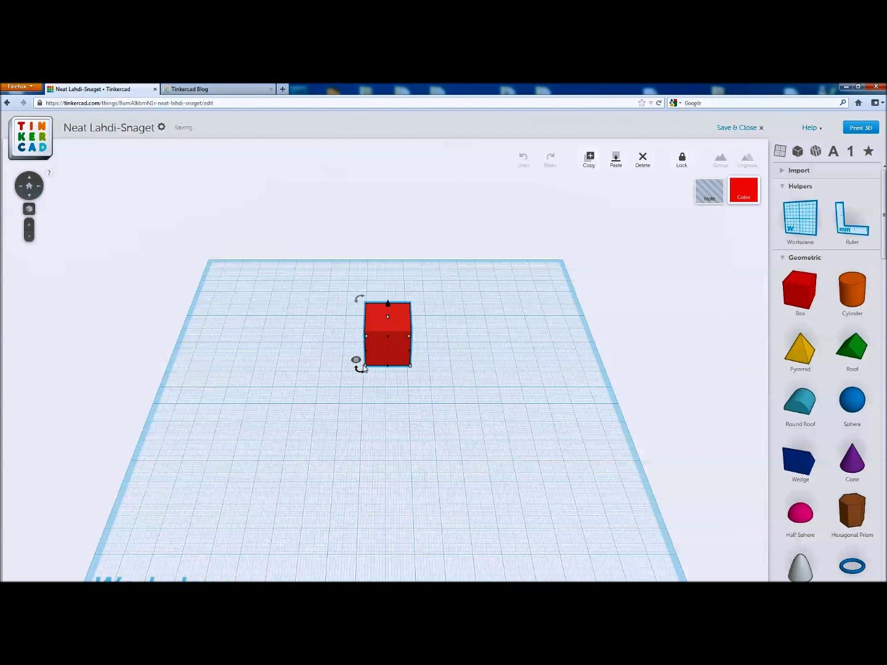
drag(372, 369, 399, 368)
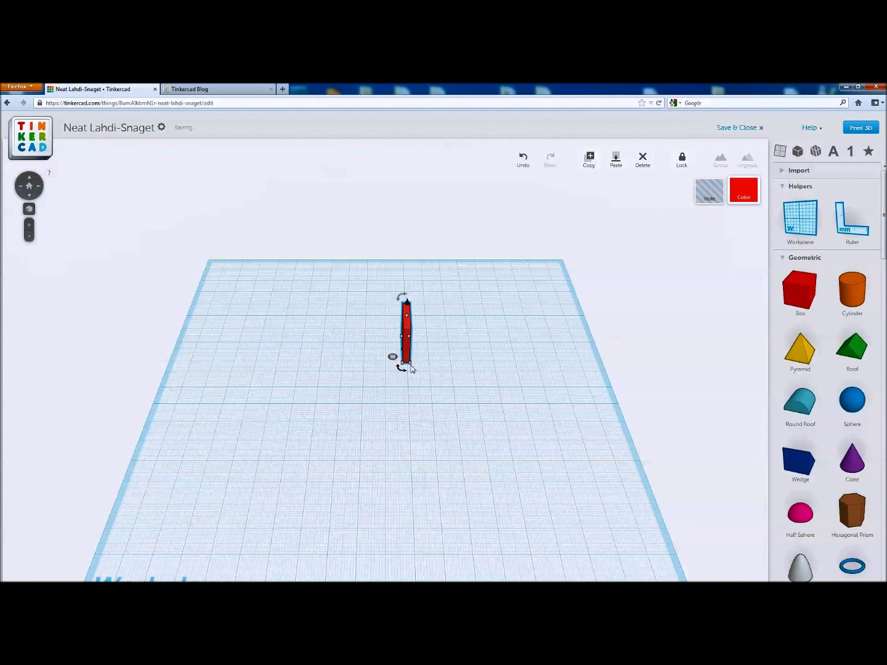
right_drag(412, 369, 455, 307)
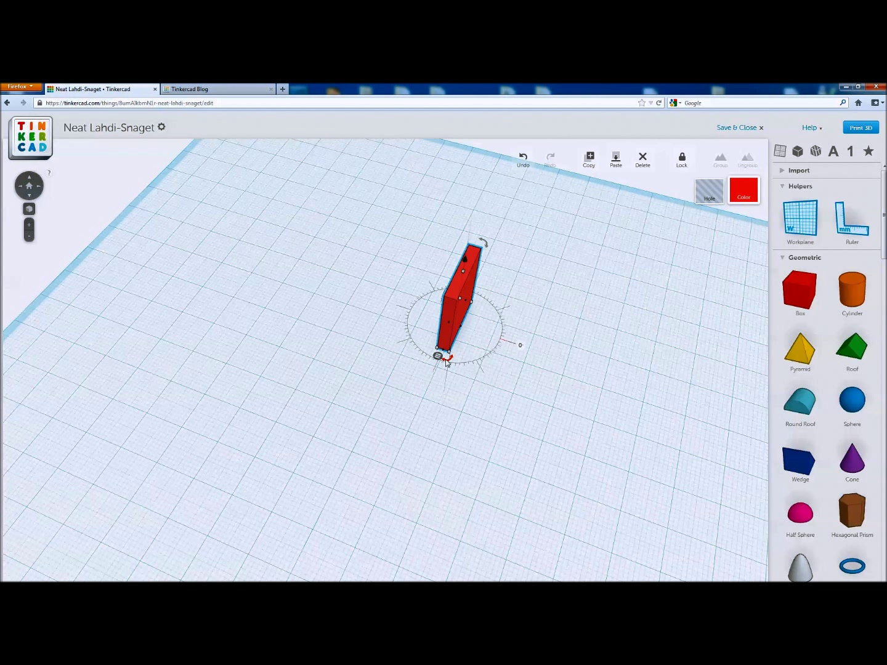
drag(457, 311, 448, 402)
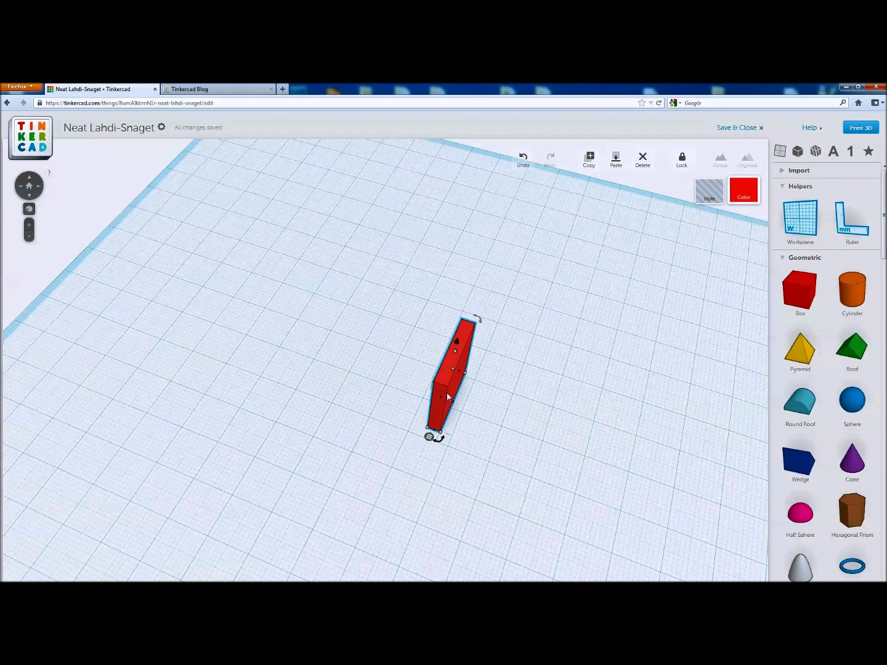
- Add a second box and stretch it into a thin 36 mm bar
drag(800, 290, 303, 344)
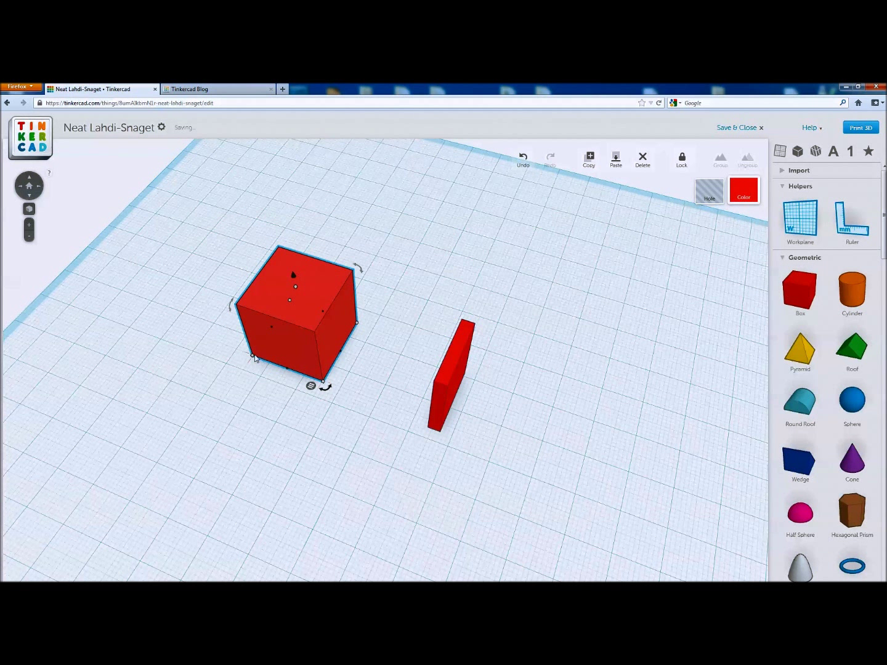
drag(257, 360, 303, 397)
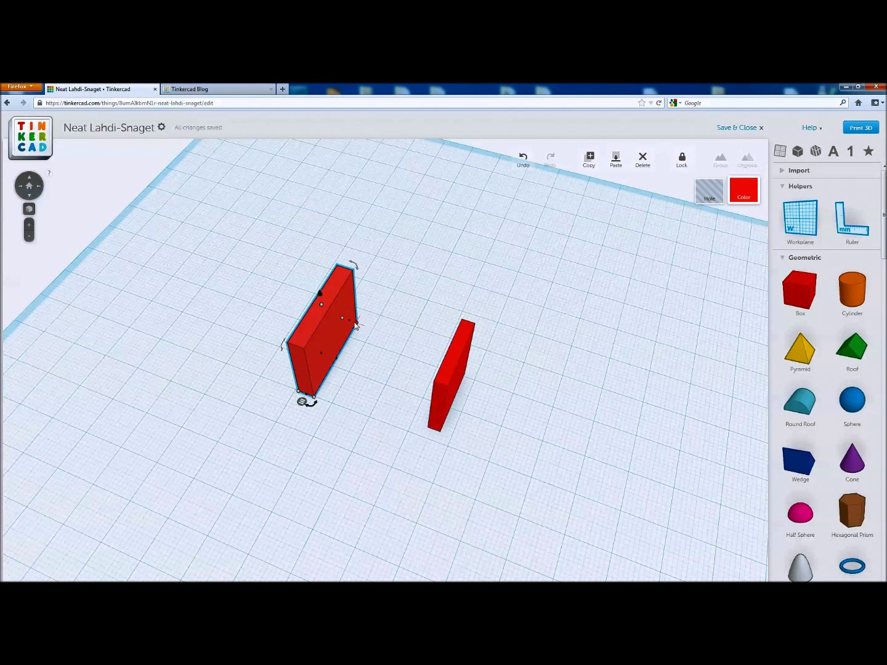
drag(353, 319, 372, 296)
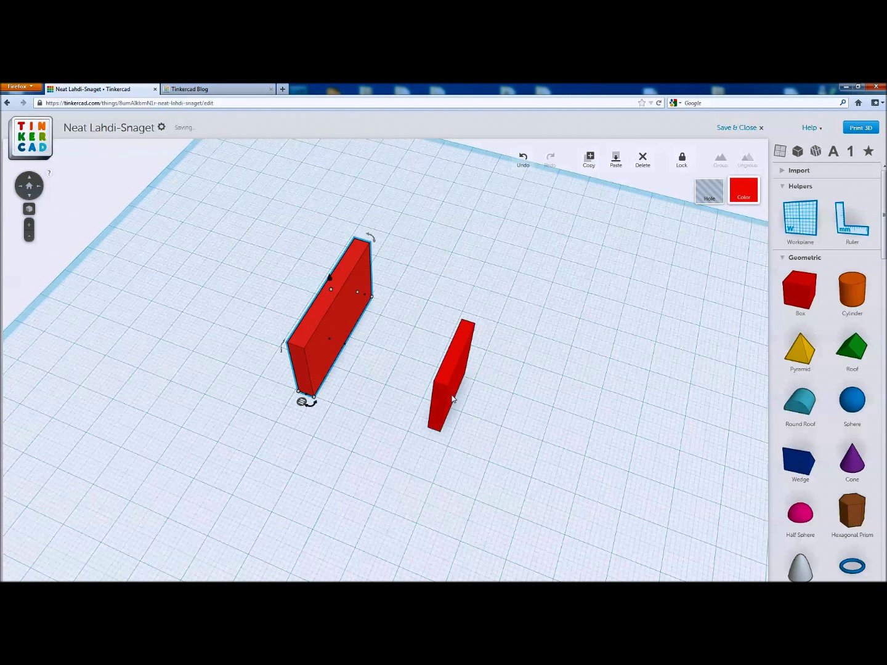
click(435, 407)
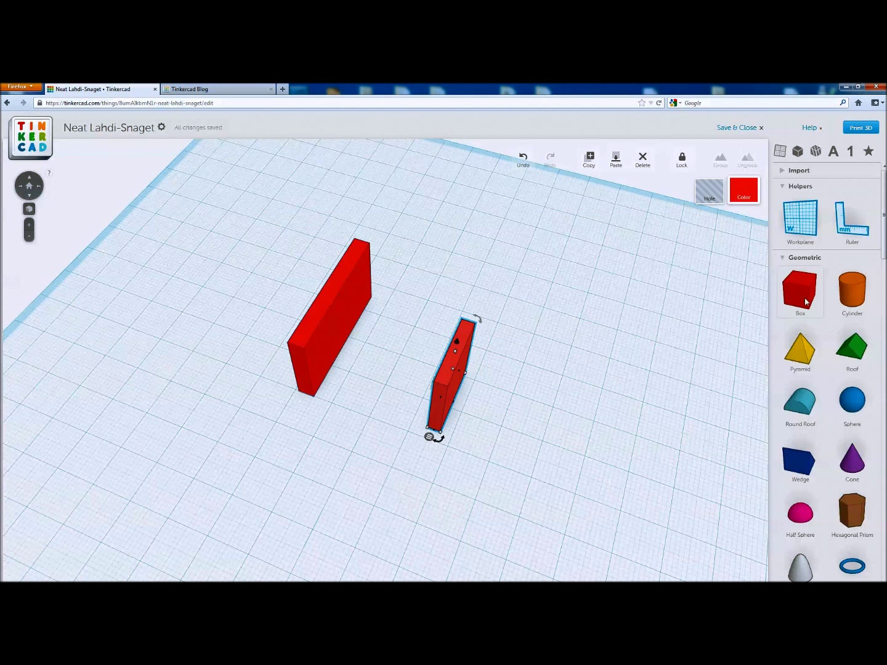
- Add a third box 6 mm wide forming an L, and move the small bar beside it
drag(805, 302, 315, 441)
right_drag(380, 437, 267, 441)
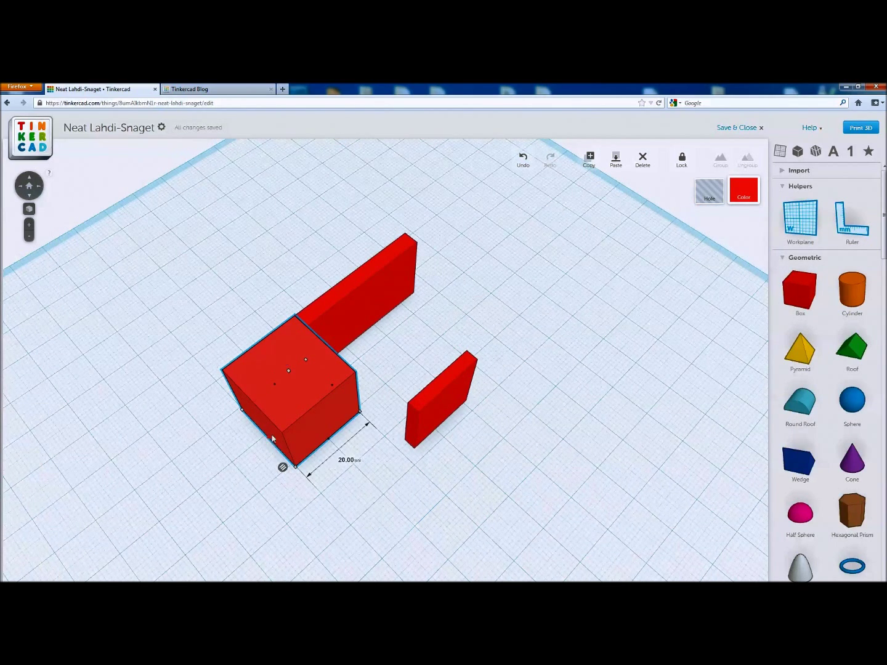
drag(272, 437, 317, 404)
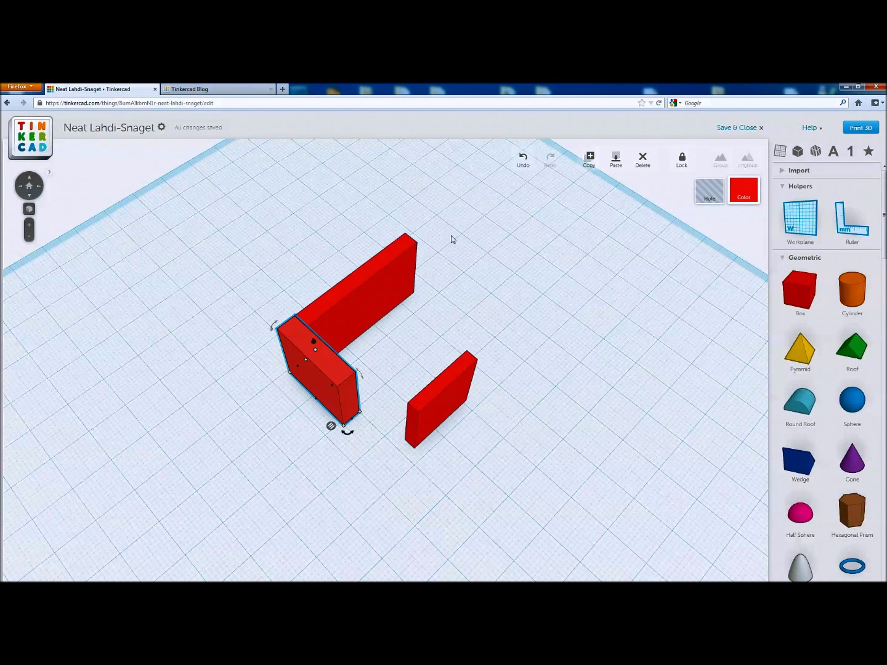
right_drag(459, 234, 443, 357)
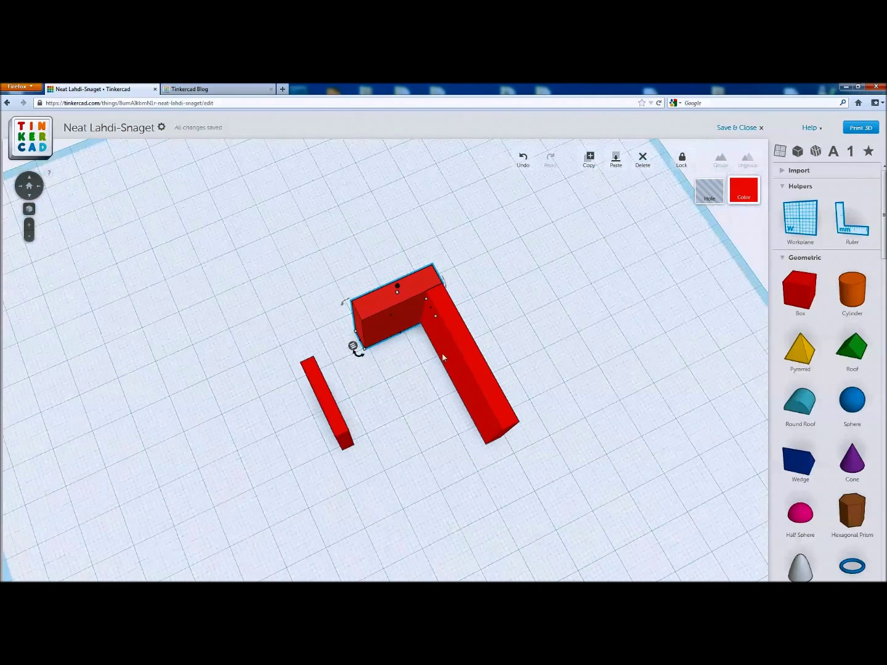
drag(330, 409, 351, 400)
- Place a ruler at the tall bar's base and move the short block out to the lower right
click(440, 469)
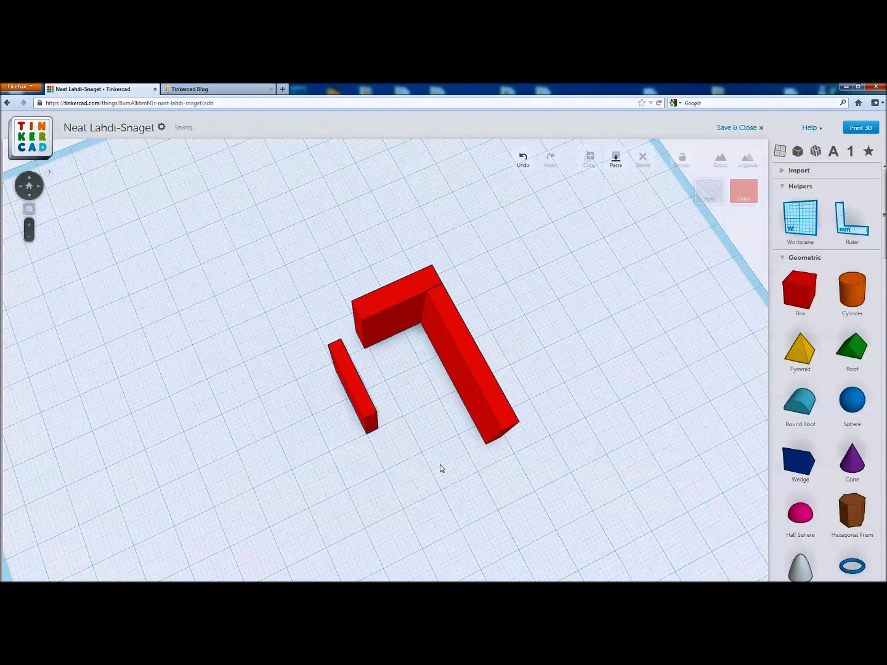
drag(851, 218, 449, 465)
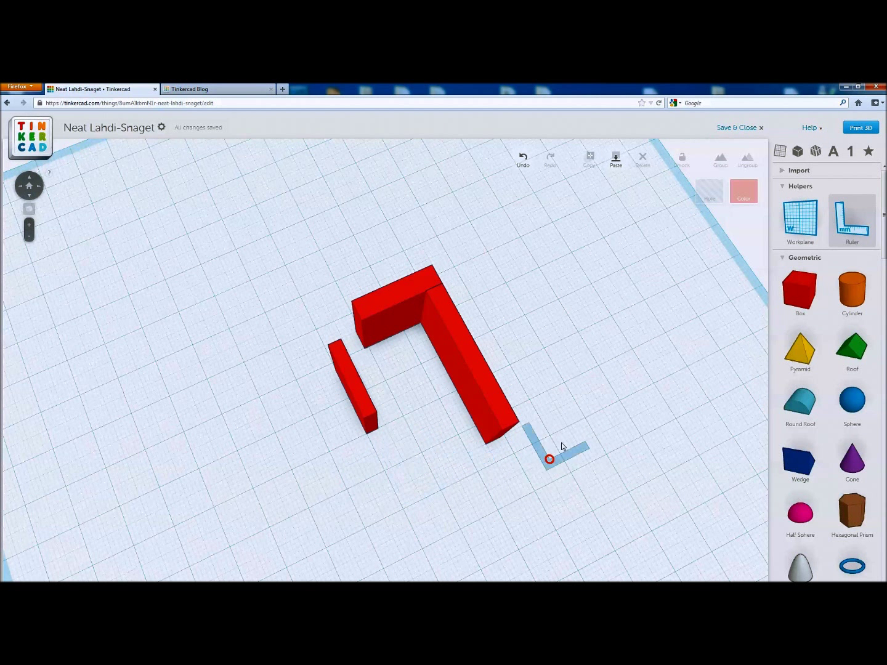
right_drag(562, 445, 376, 396)
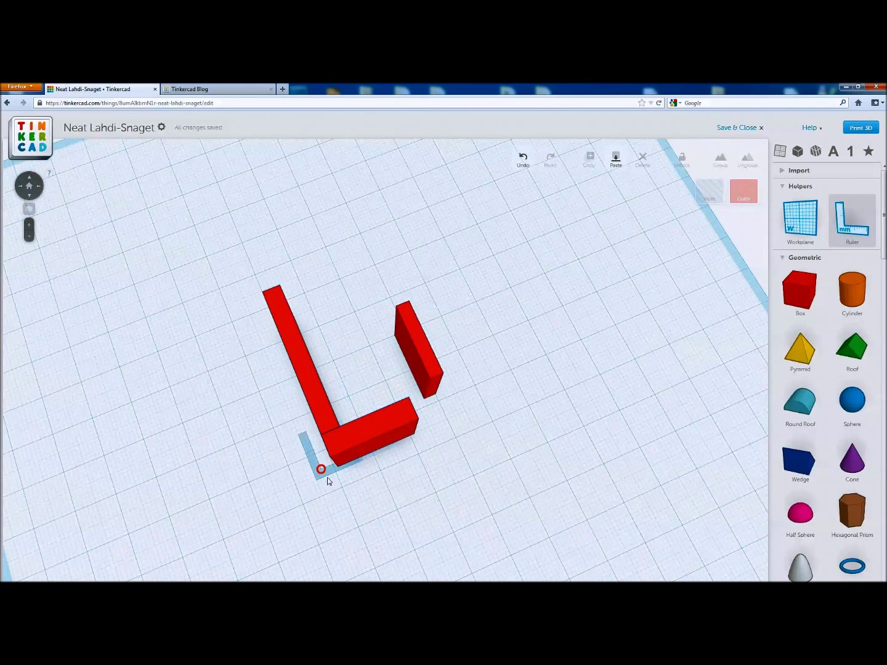
click(329, 481)
click(345, 452)
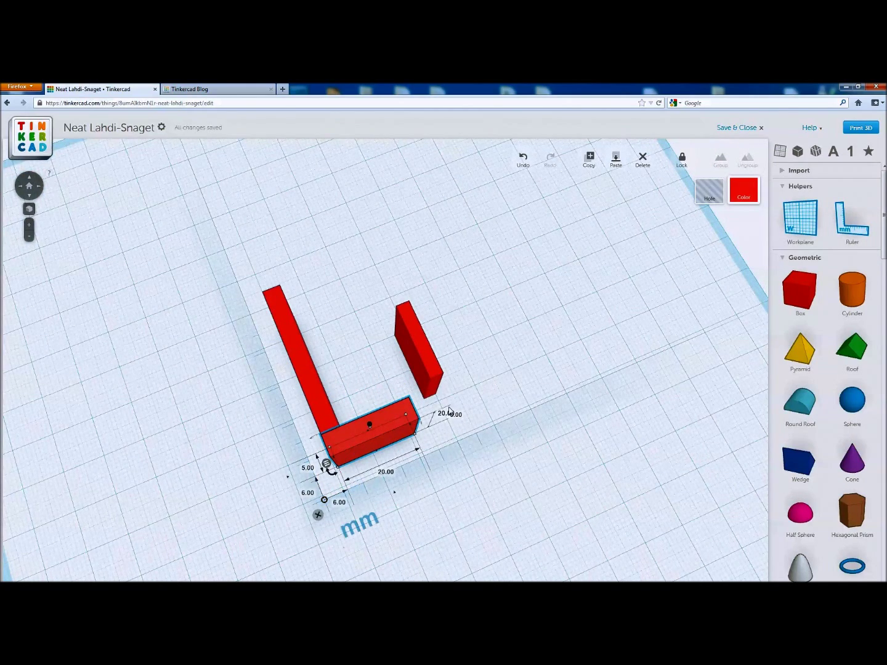
drag(382, 431, 635, 502)
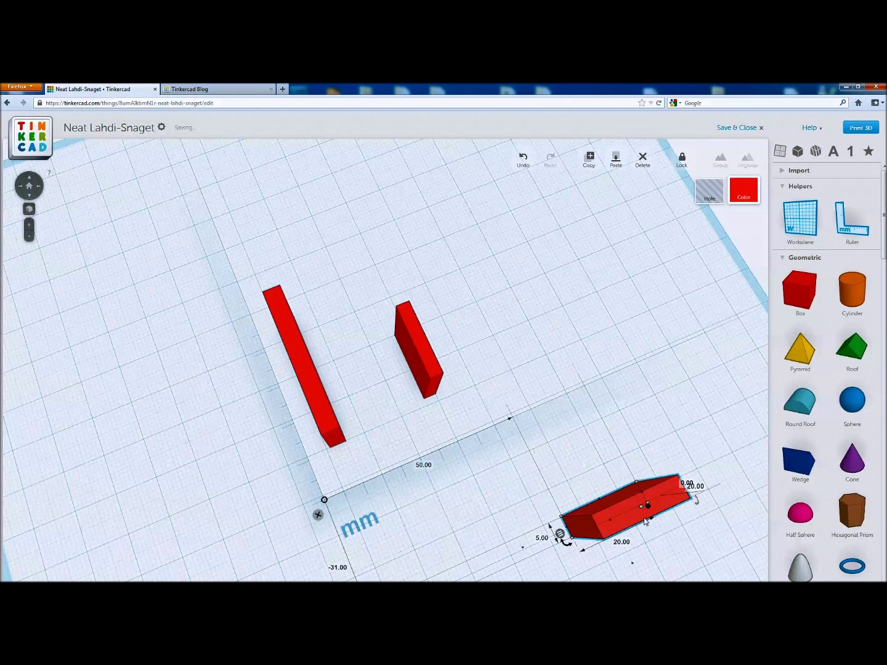
click(345, 481)
drag(358, 458, 346, 440)
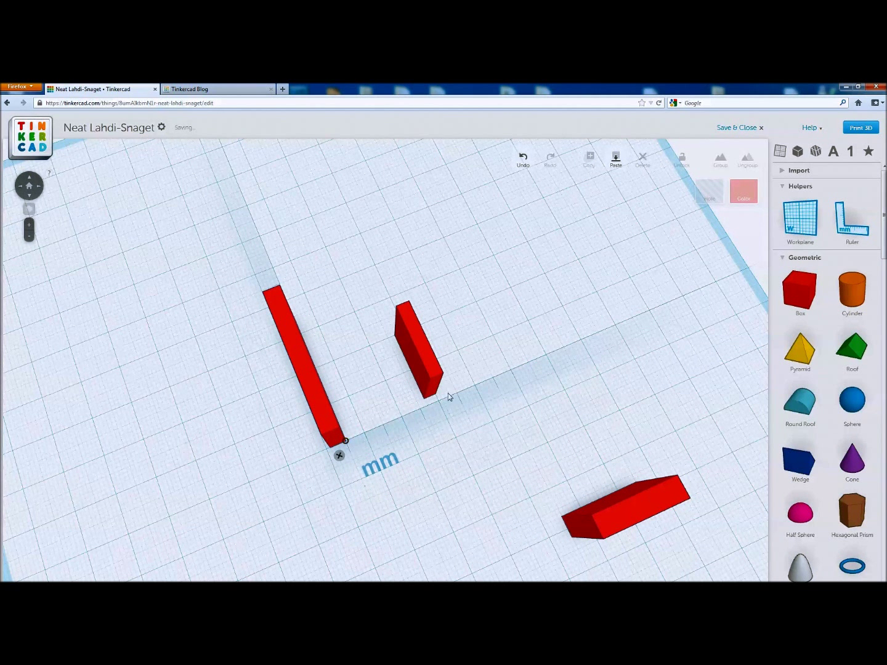
- Align the middle bar beside the tall bar, stretch it to 35 mm, and turn it slightly
click(425, 376)
mouse_move(427, 376)
mouse_down()
mouse_move(415, 376)
mouse_move(419, 385)
mouse_up()
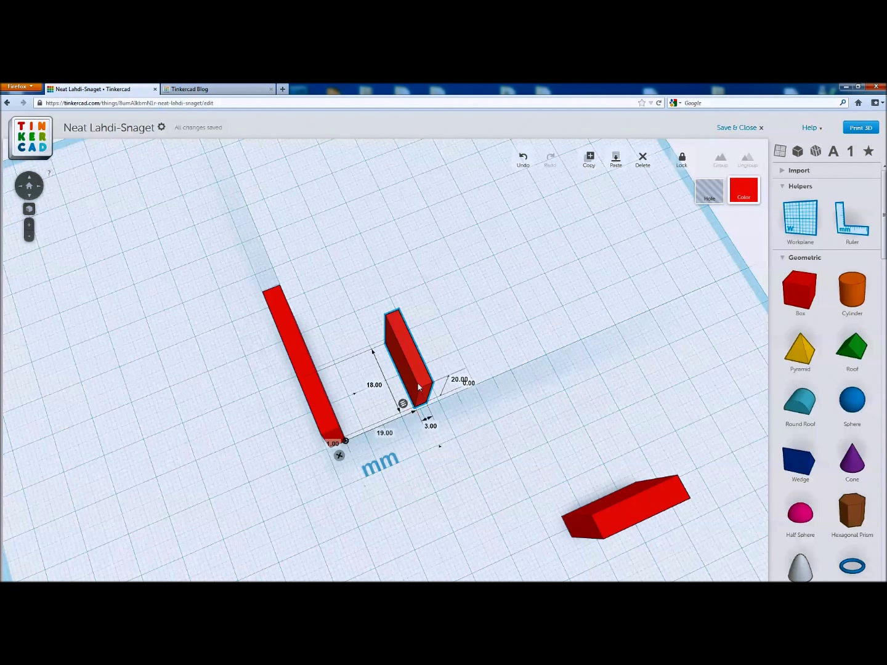
drag(418, 388, 422, 391)
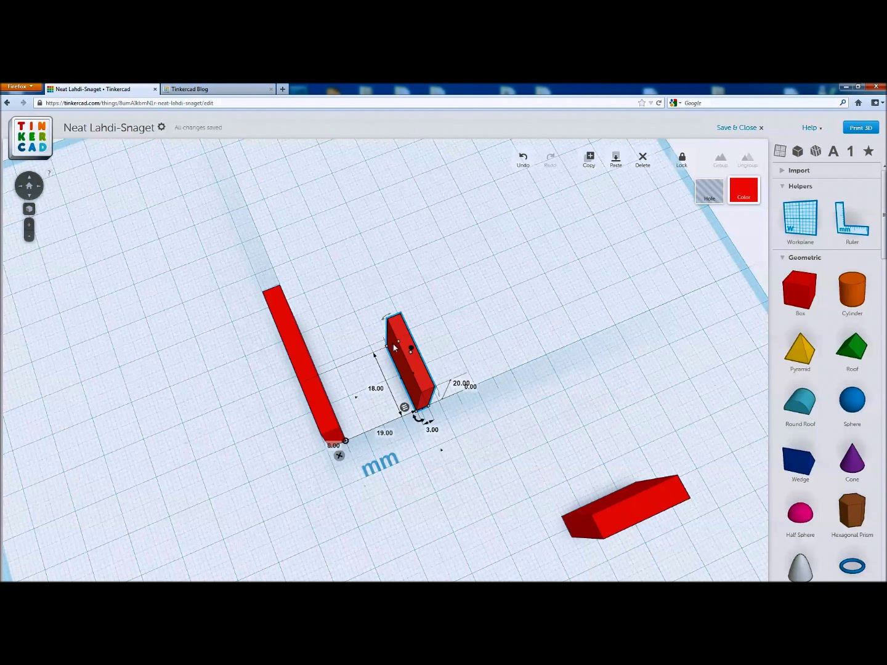
drag(394, 346, 366, 290)
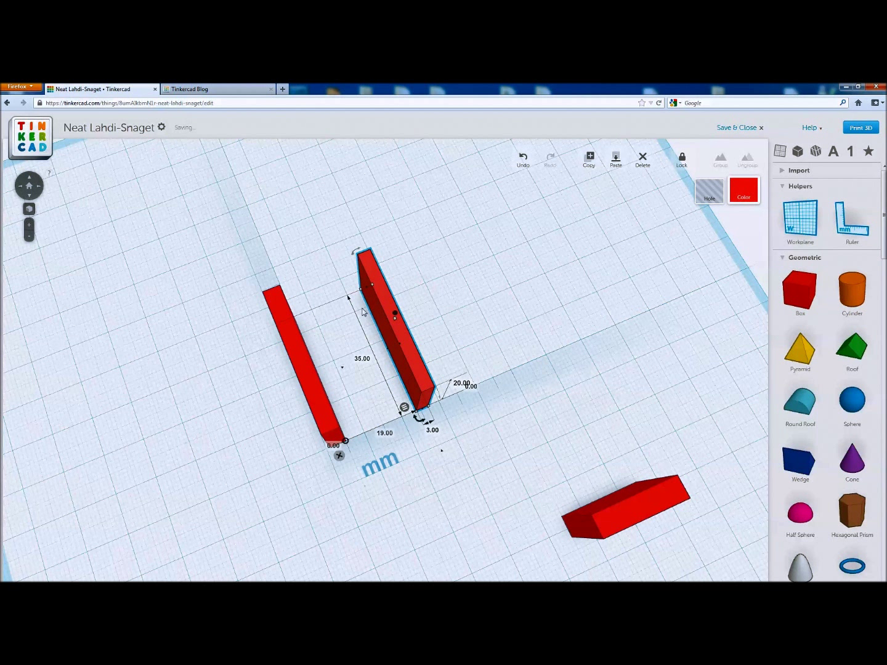
drag(417, 423, 425, 423)
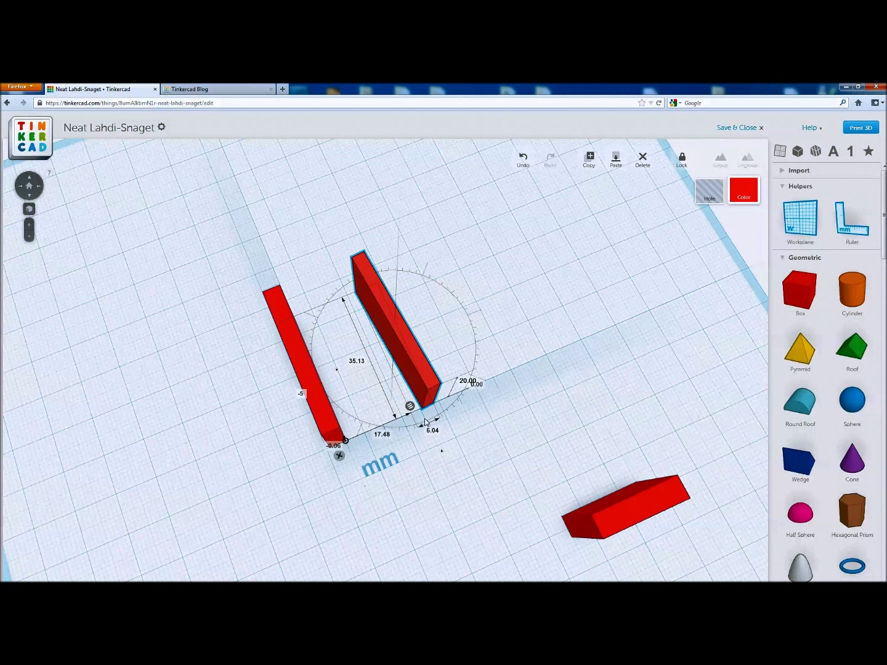
drag(424, 419, 425, 418)
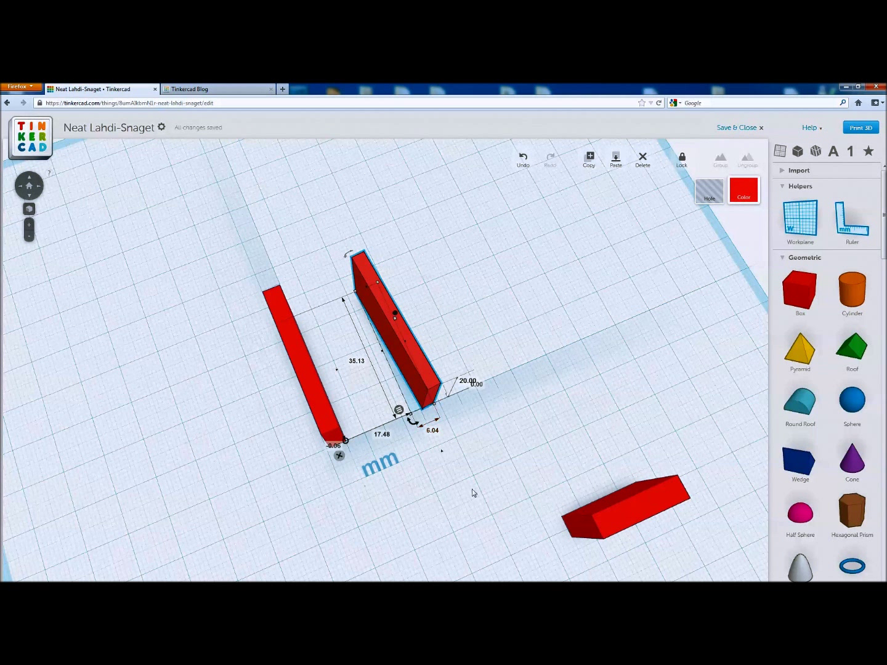
- Move the short block to the bottom of the left bar
click(484, 507)
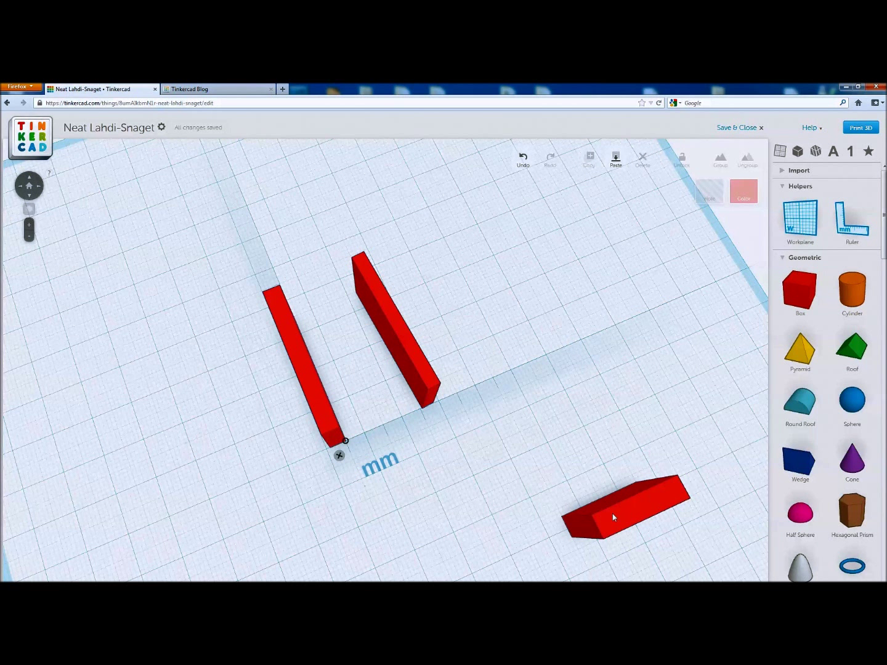
drag(613, 514, 338, 435)
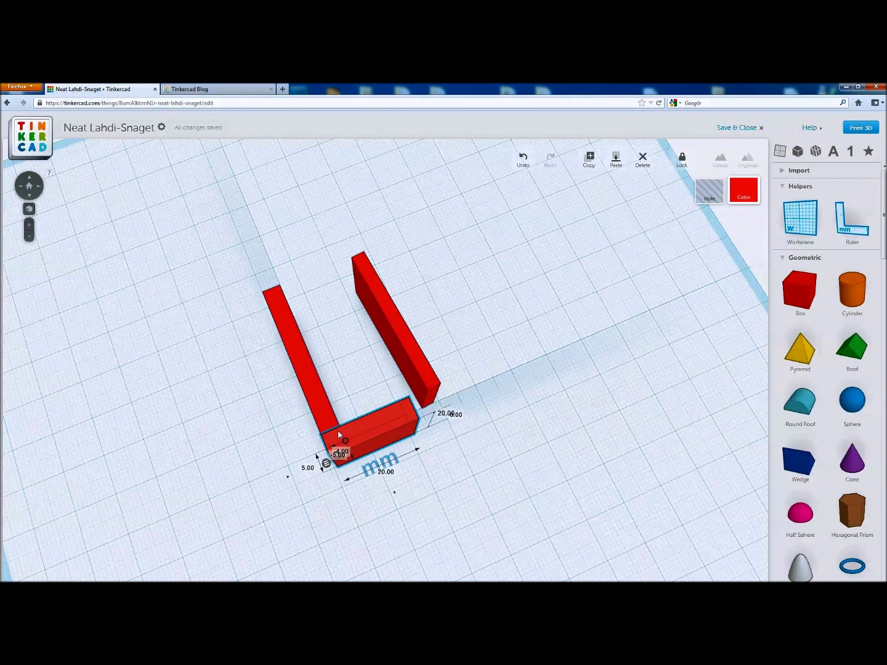
click(482, 397)
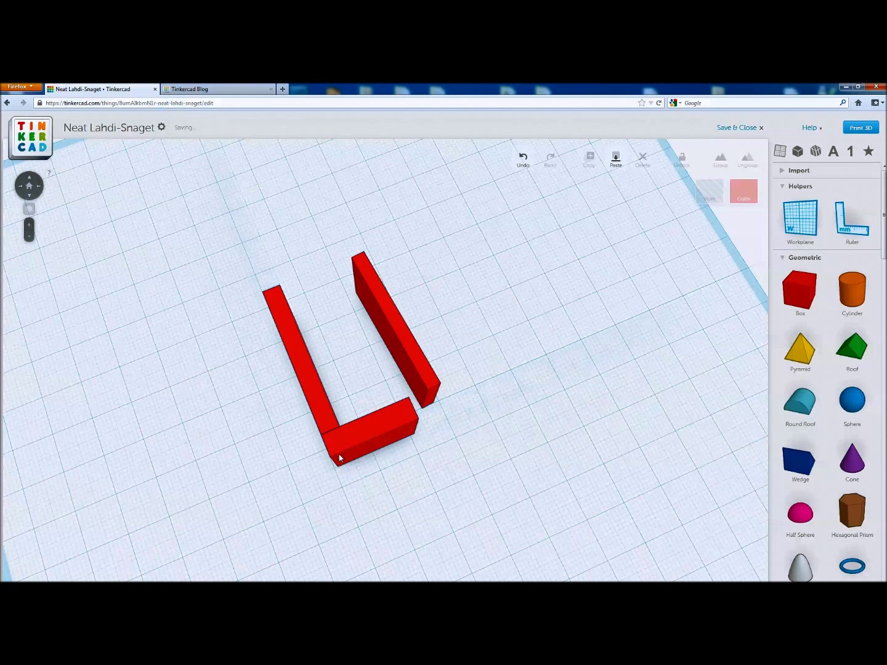
- Lengthen the bottom bar to 26 mm so it joins both upright arms into a U
click(392, 430)
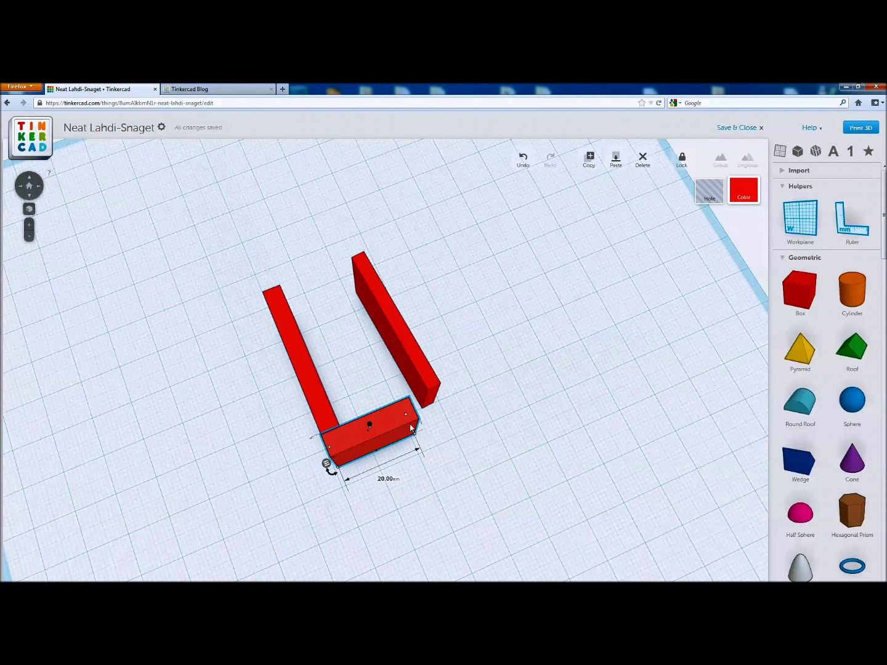
drag(410, 425, 441, 407)
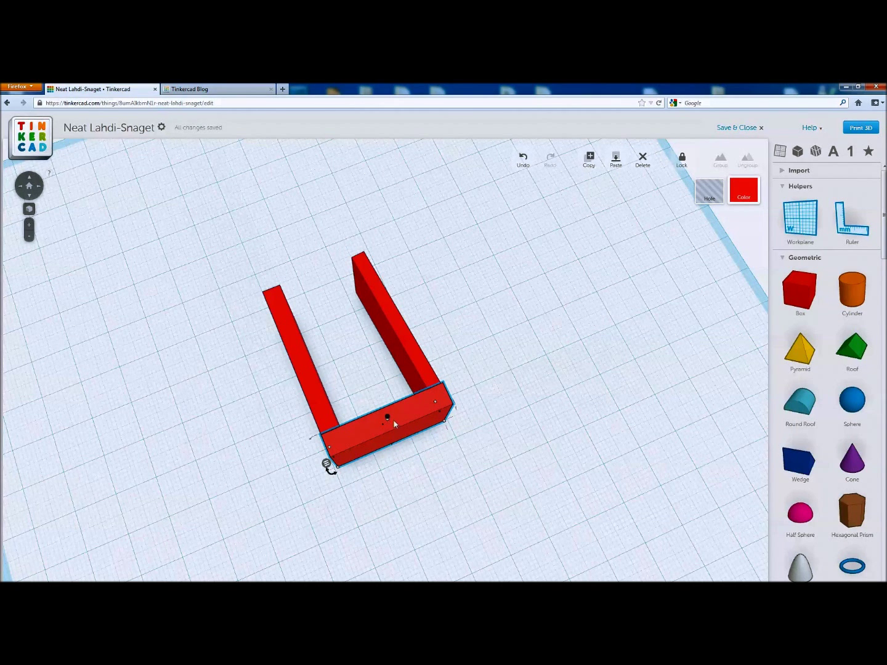
right_drag(390, 421, 469, 407)
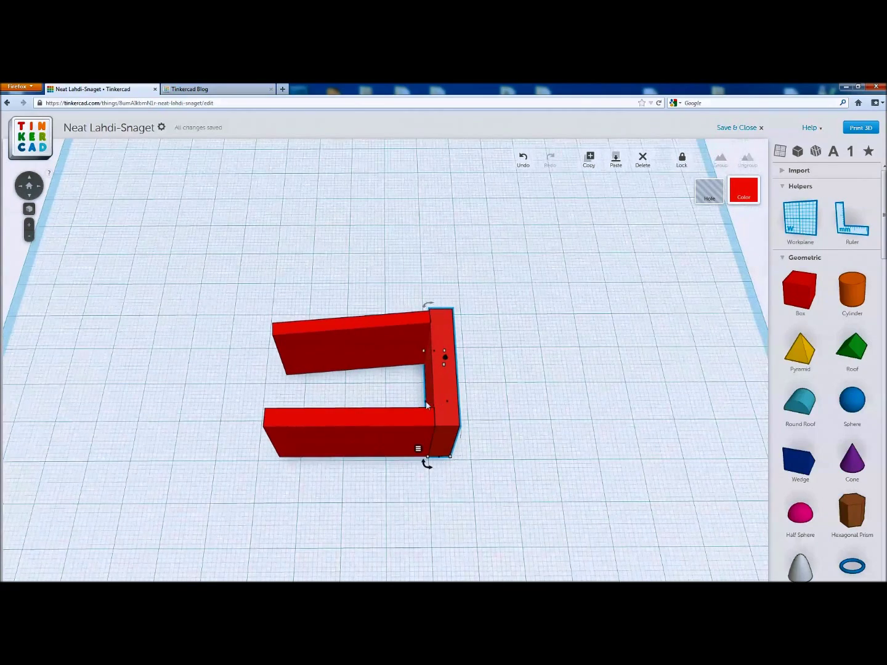
mouse_move(425, 403)
right_drag(475, 303, 408, 424)
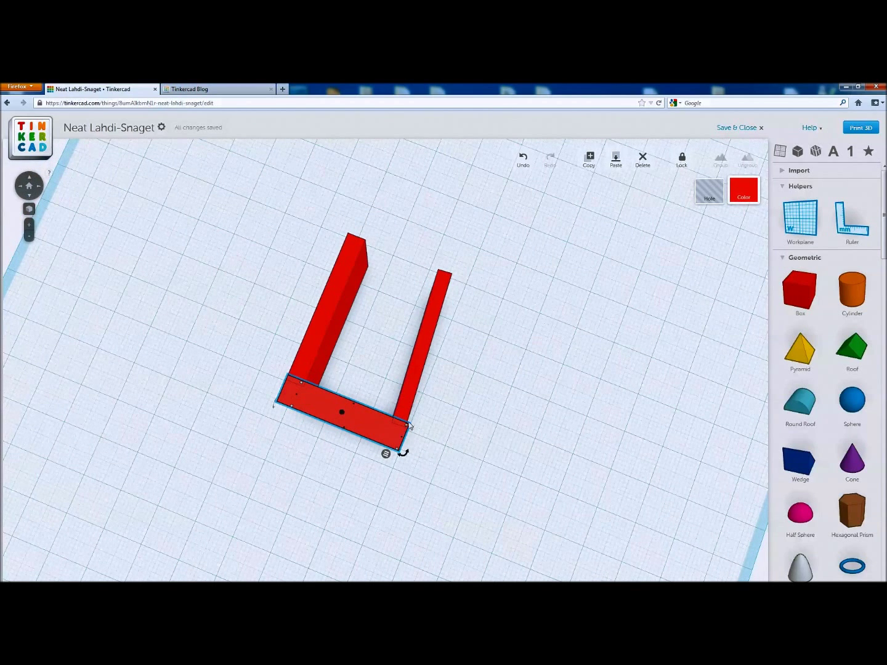
click(430, 416)
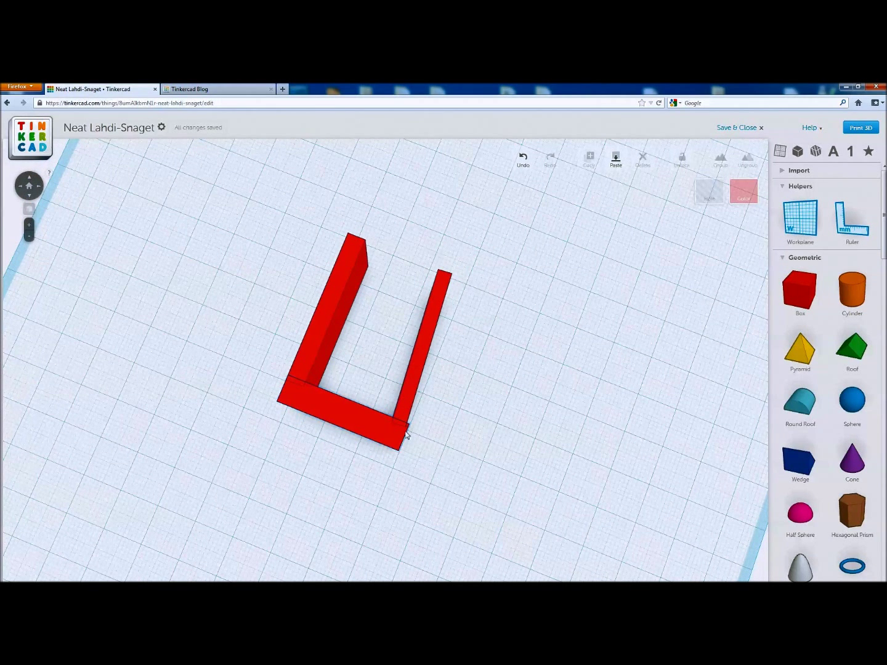
middle_drag(337, 465, 501, 381)
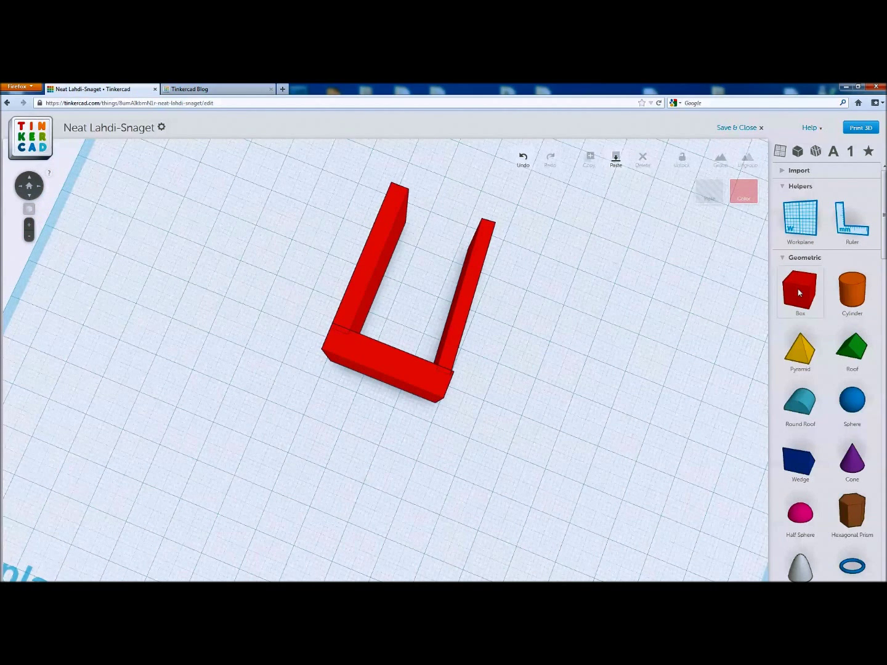
- Add a thin bar rotated about 17° at the U's outer corner, then drop another box left of the bars
drag(799, 289, 430, 482)
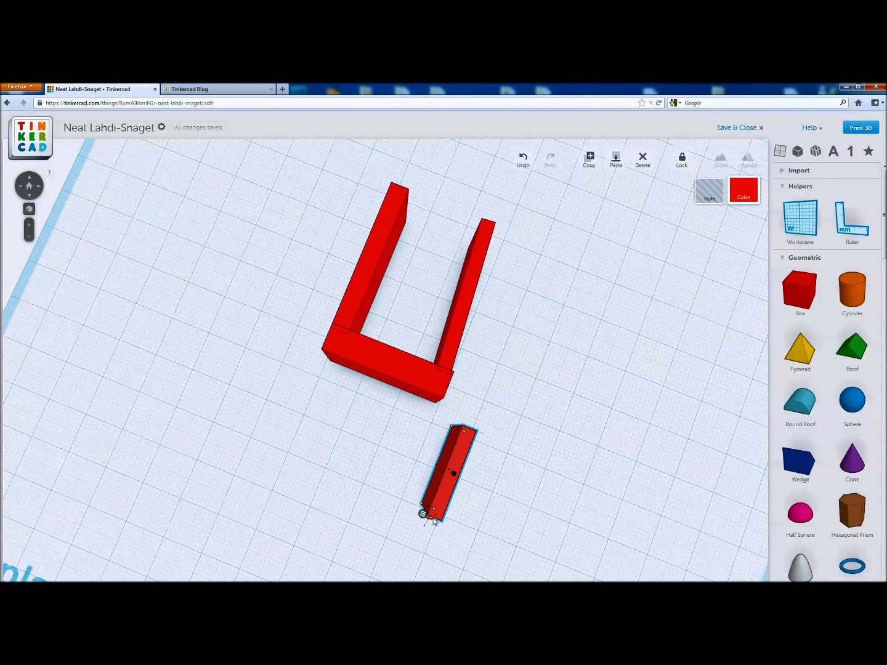
drag(429, 517, 402, 394)
click(501, 399)
right_drag(513, 404, 548, 382)
scroll(631, 320, up, 2)
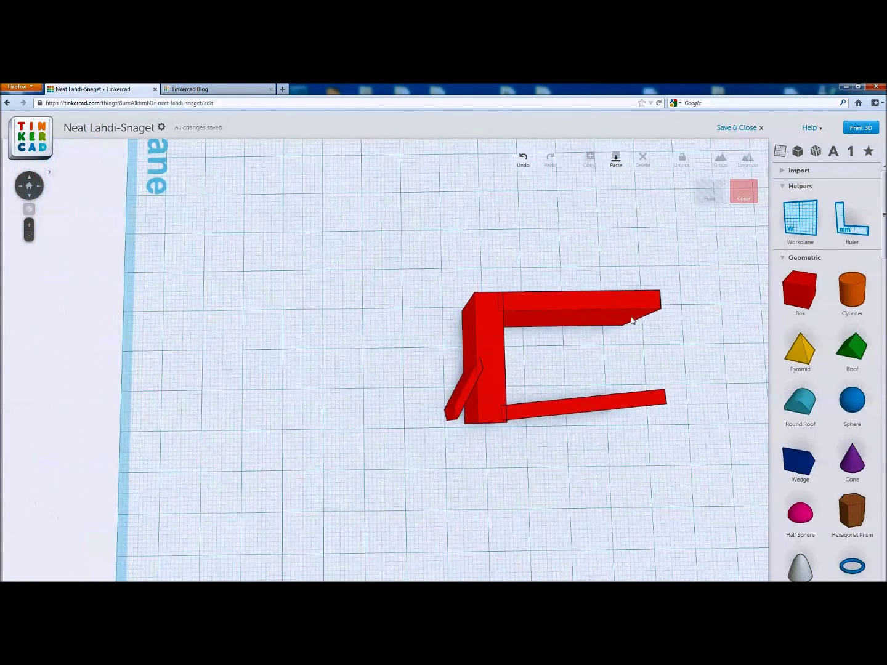
drag(800, 292, 407, 450)
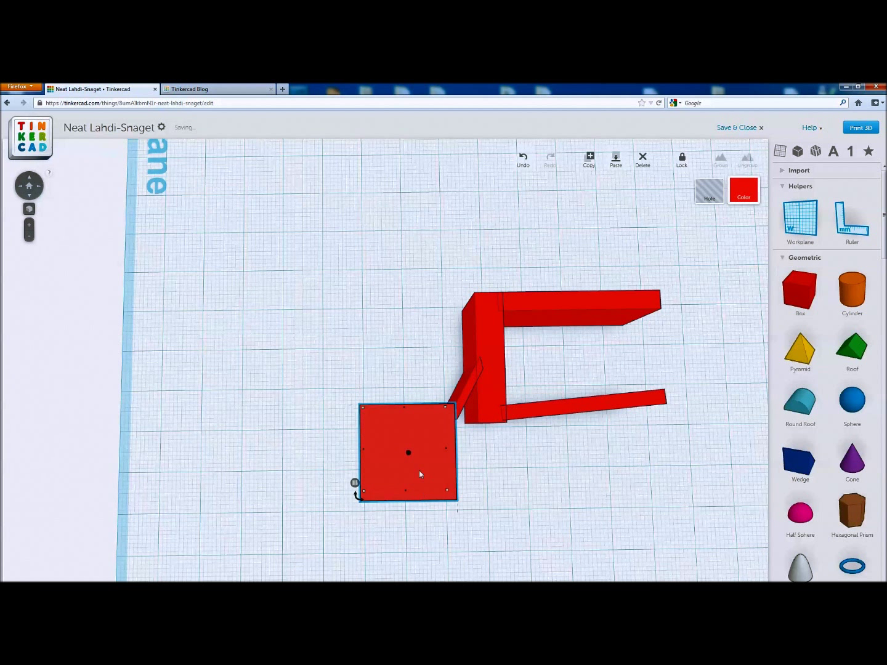
- Flatten the new box into a thin wall and stretch it from 21 mm to 31 mm
mouse_move(407, 497)
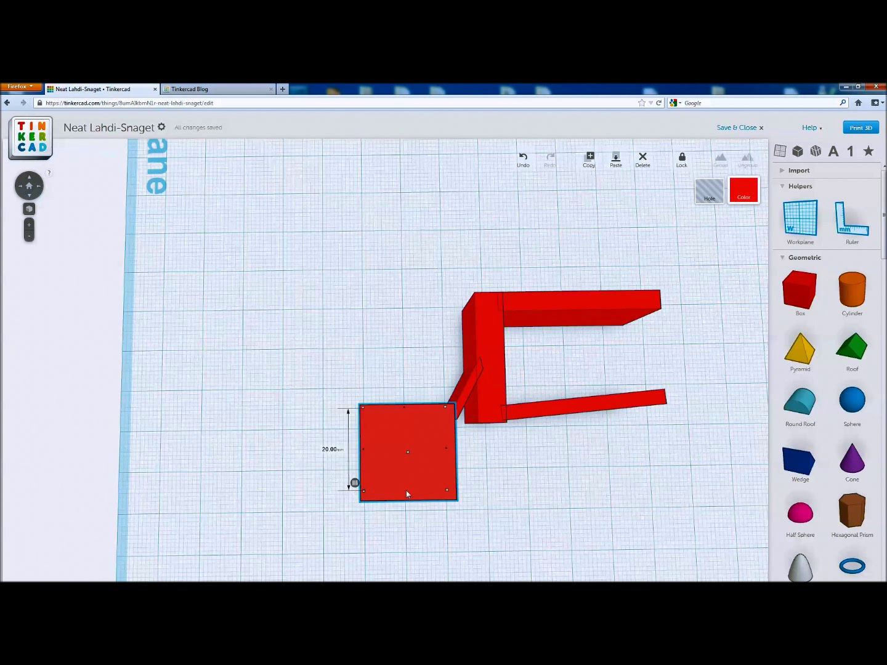
drag(406, 492, 415, 424)
right_drag(533, 450, 407, 407)
scroll(382, 423, up, 5)
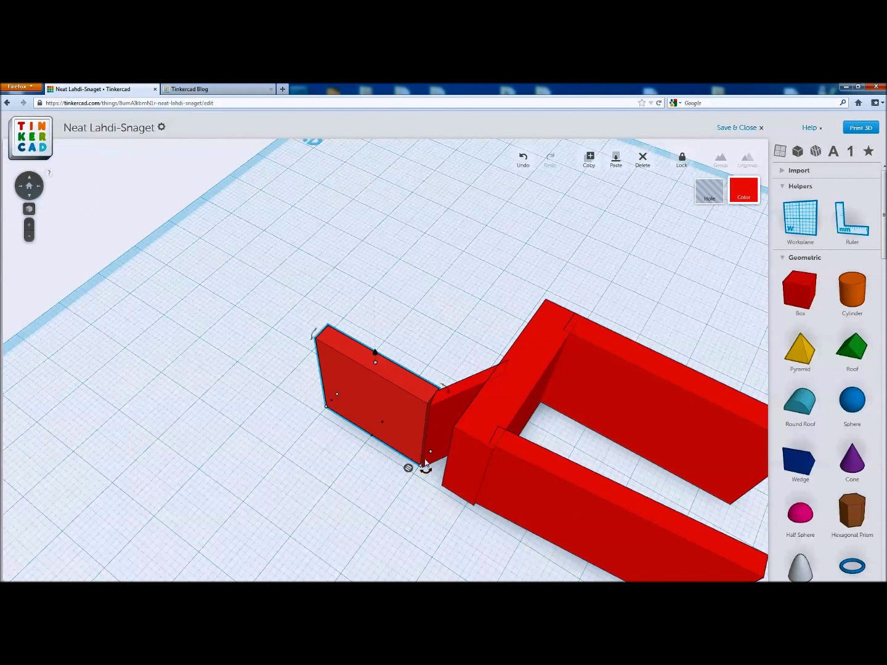
drag(429, 471, 431, 465)
right_drag(322, 400, 384, 443)
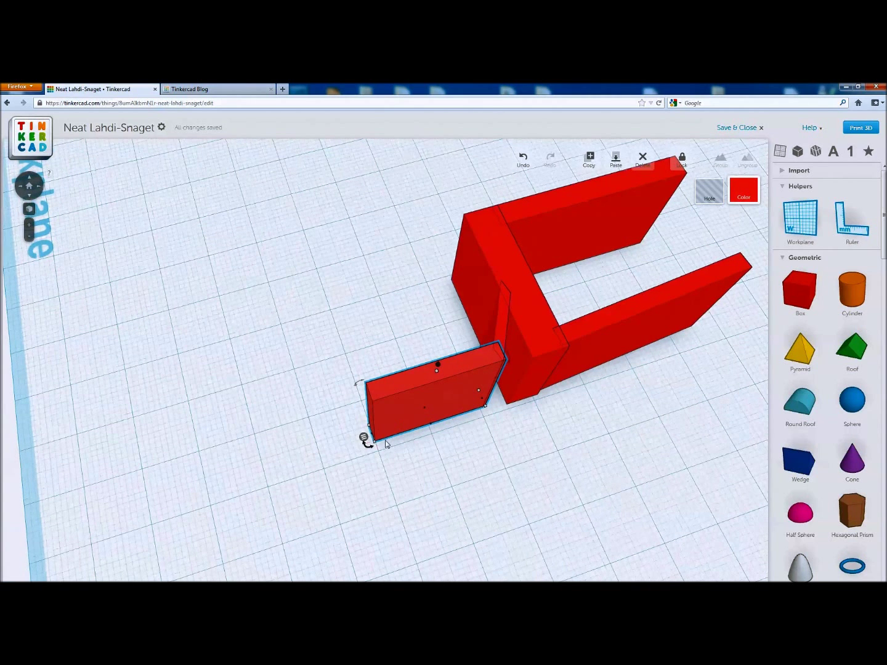
mouse_move(371, 438)
drag(372, 436, 264, 462)
click(326, 362)
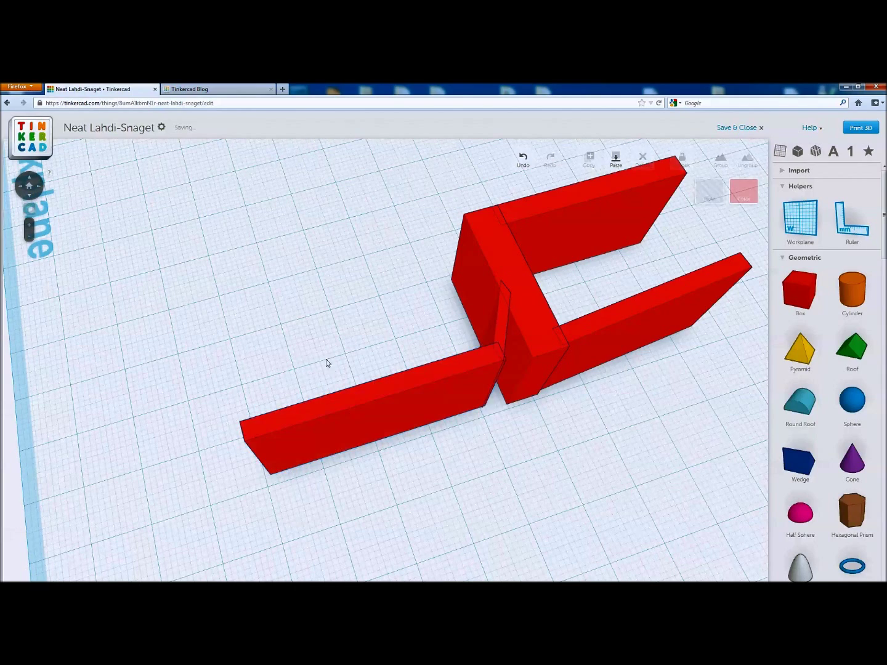
click(501, 331)
click(501, 331)
- Delete the thin angled wedge and place a new box rotated 20° onto the long wall
right_drag(629, 390, 563, 467)
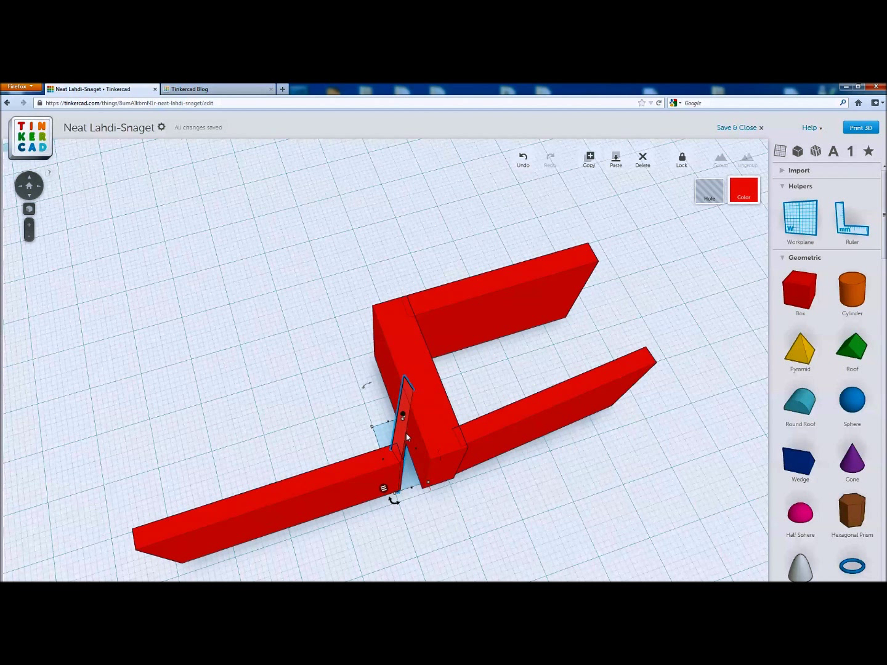
key(Delete)
drag(800, 289, 262, 421)
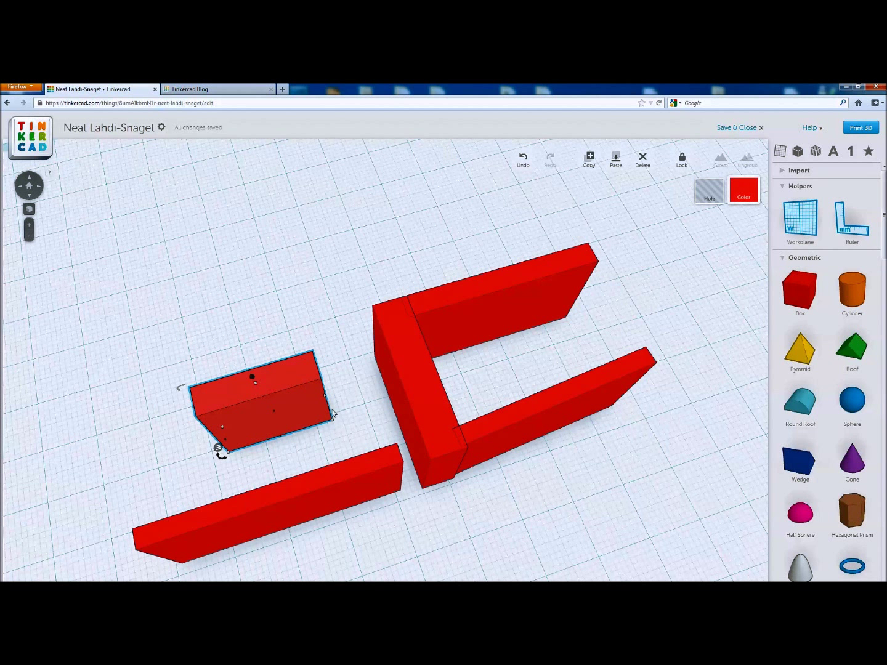
drag(221, 461, 252, 482)
drag(267, 427, 415, 447)
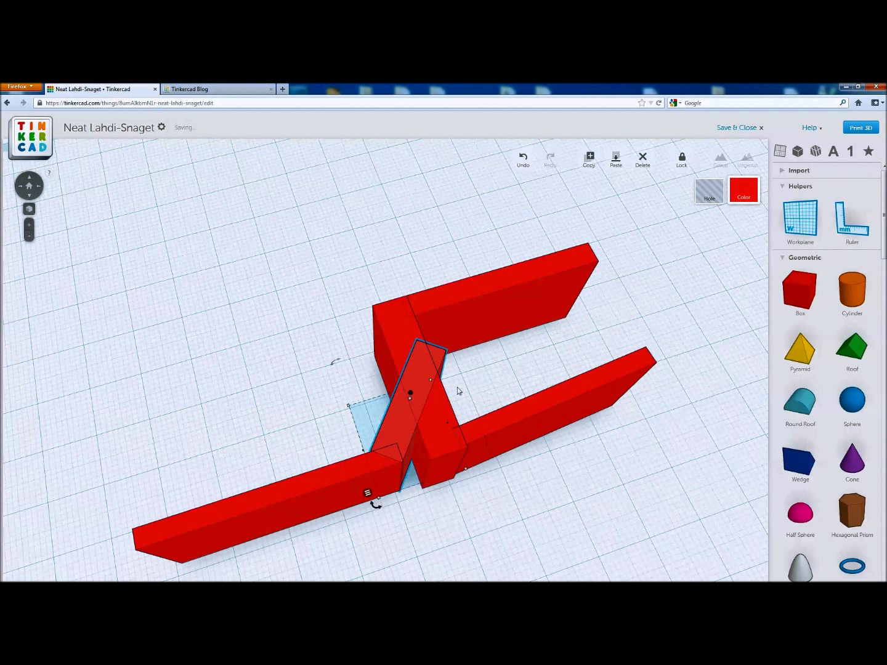
click(507, 360)
- Add a tall thin block above the slab and turn it into a hole
drag(800, 289, 369, 265)
drag(320, 242, 446, 387)
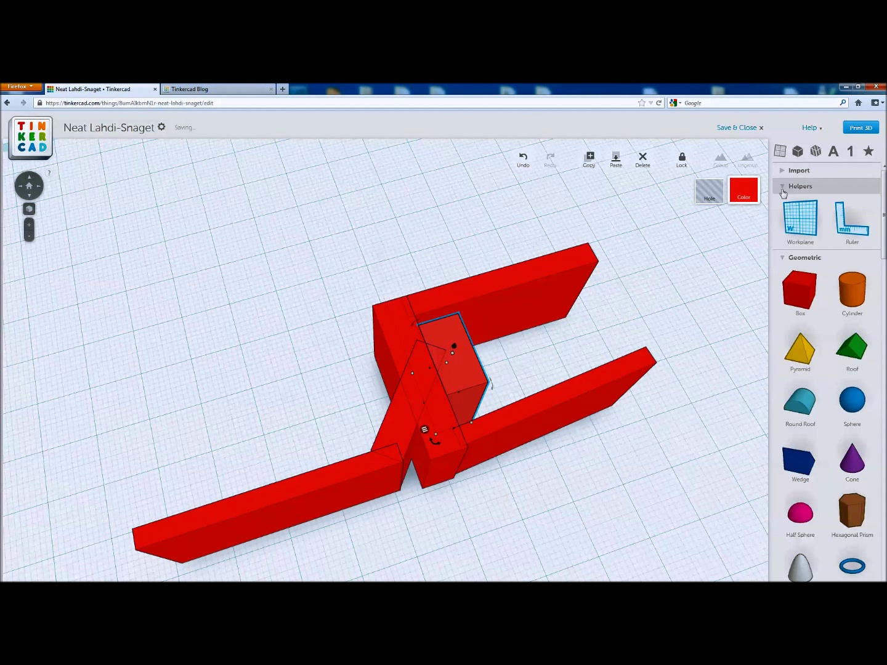
click(710, 191)
drag(344, 236, 576, 371)
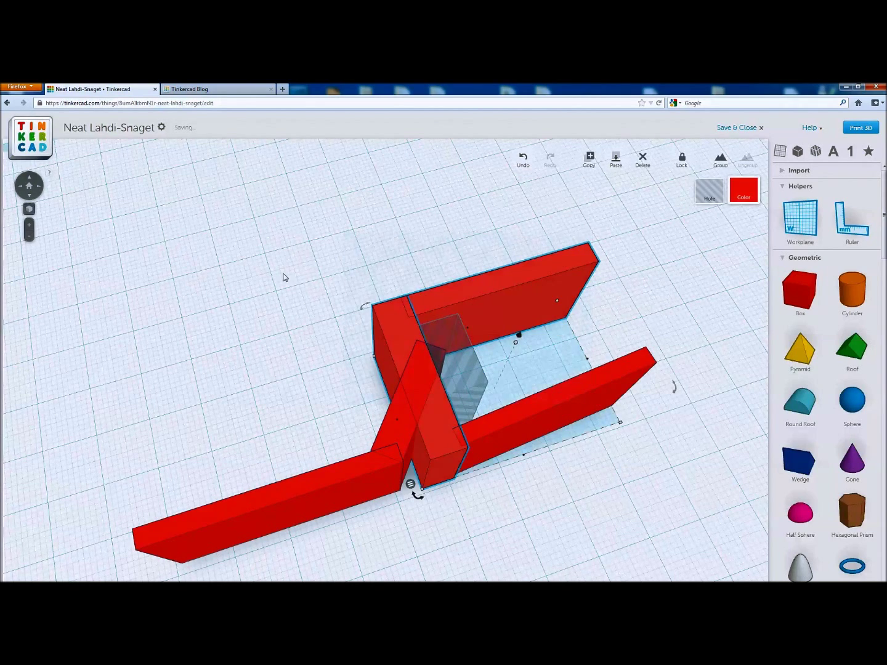
click(284, 278)
- Orbit and zoom around the box corner to inspect the long red slab
right_drag(330, 420, 614, 291)
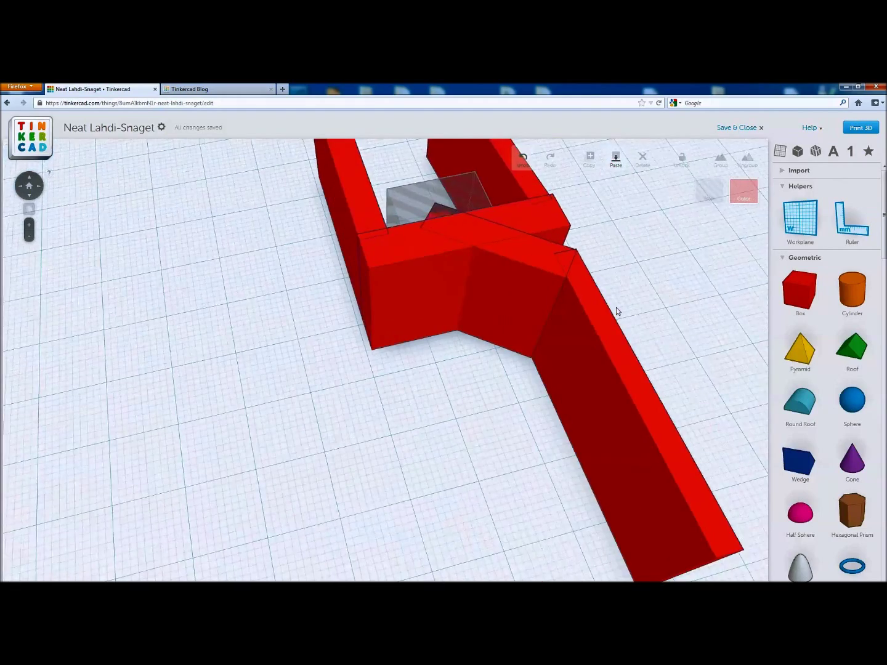
scroll(663, 263, up, 3)
right_drag(663, 263, 452, 342)
scroll(452, 343, down, 3)
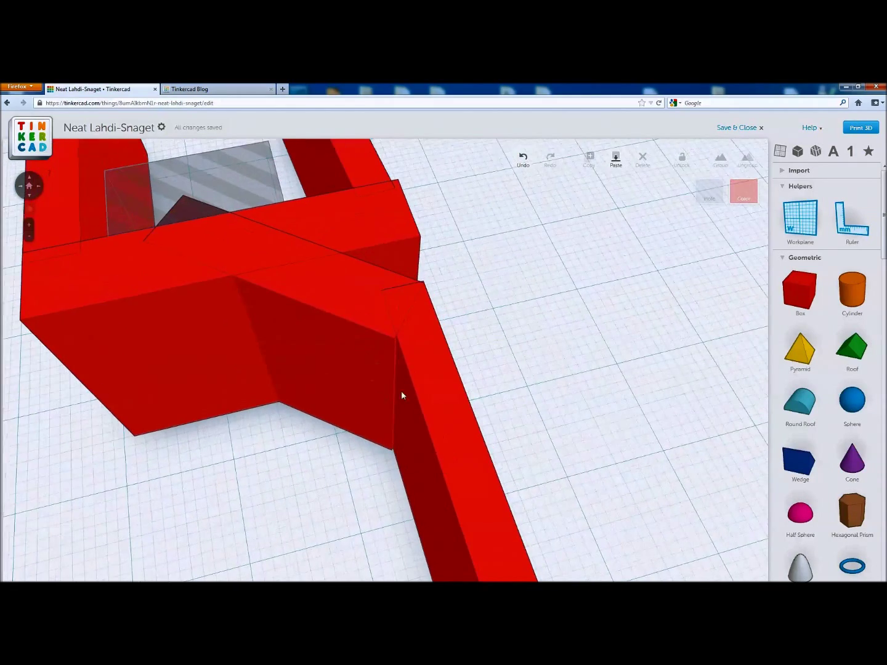
click(397, 347)
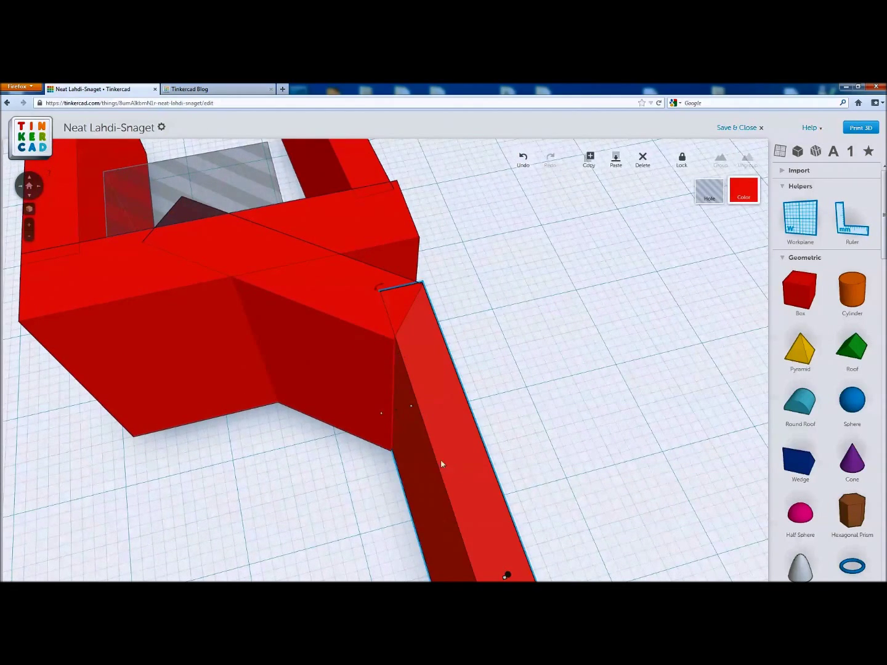
scroll(570, 470, down, 2)
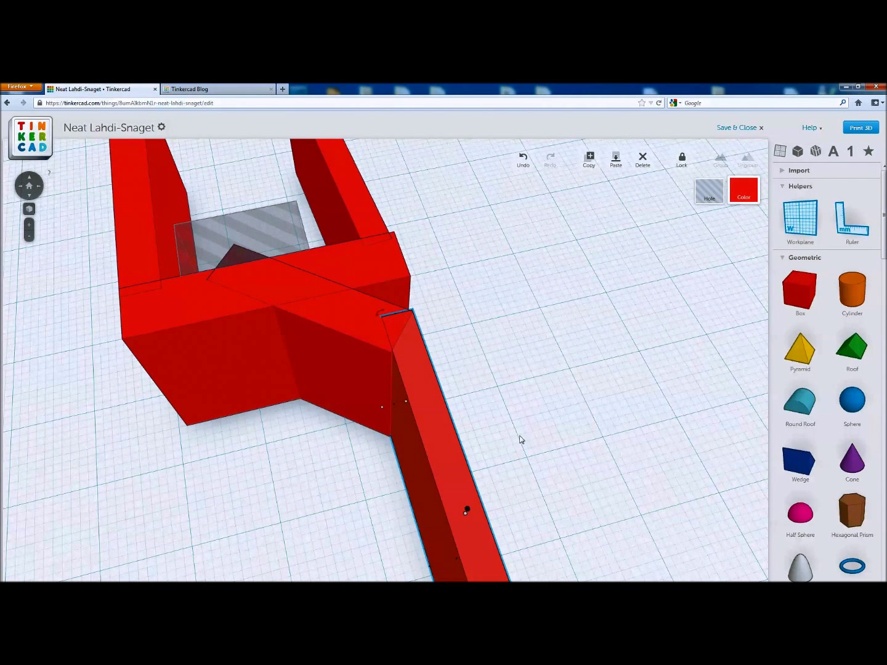
scroll(493, 414, down, 1)
scroll(493, 414, down, 1)
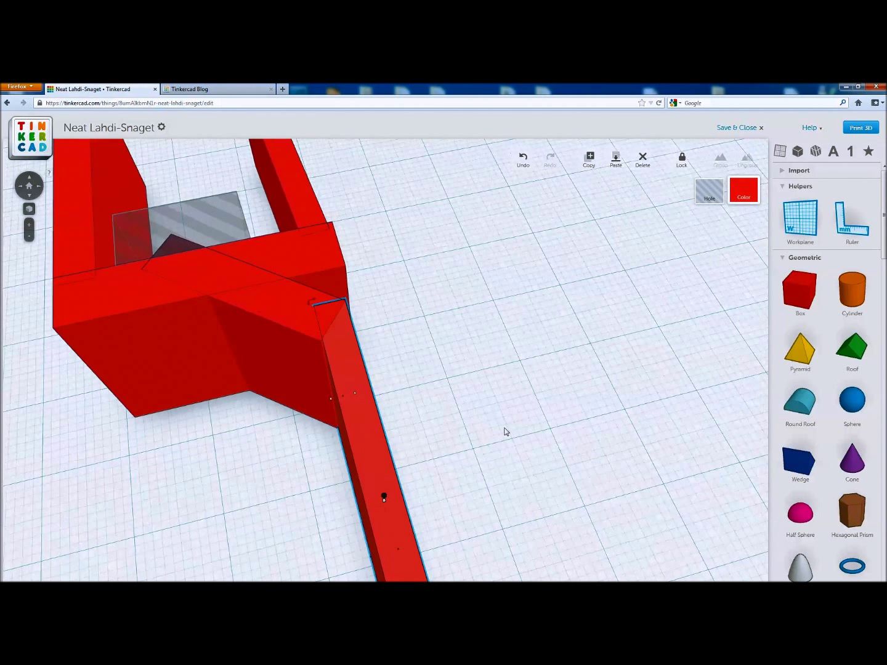
click(469, 424)
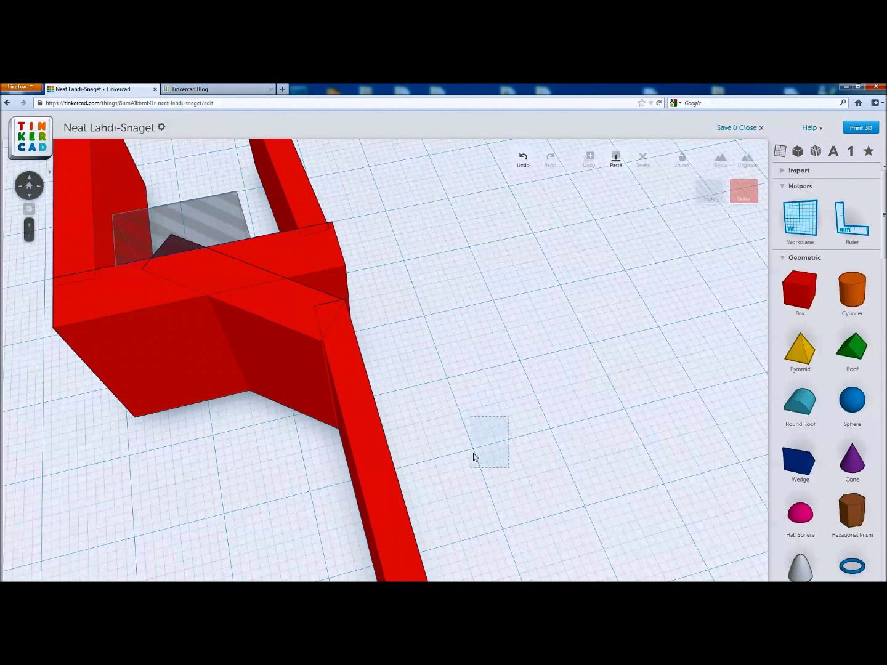
- Add a box narrowed to 6 mm and shortened to 5 mm at the long arm's end
right_drag(420, 363, 290, 392)
scroll(372, 409, down, 2)
right_drag(386, 386, 326, 509)
right_drag(456, 408, 314, 433)
drag(790, 286, 199, 391)
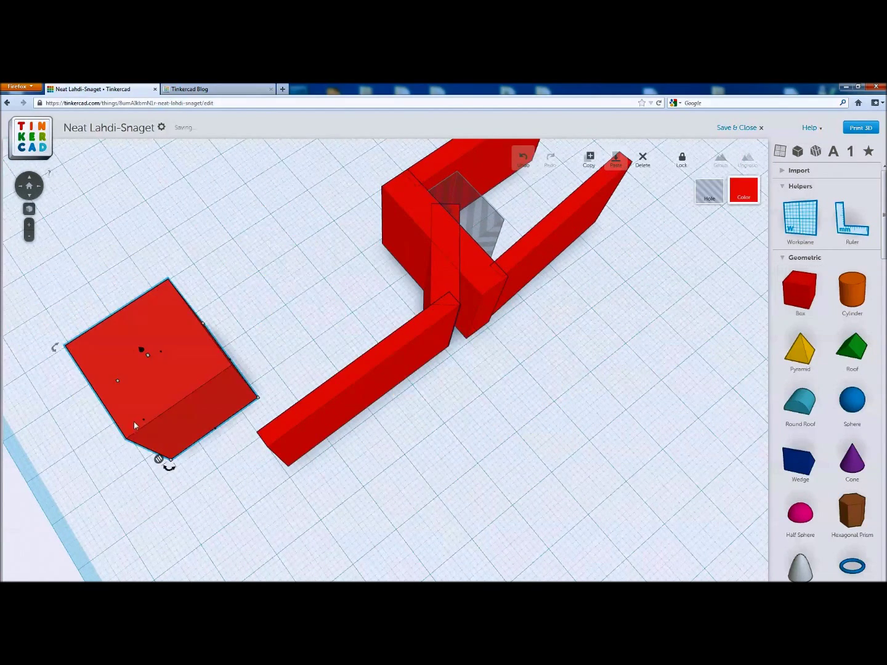
drag(134, 425, 211, 369)
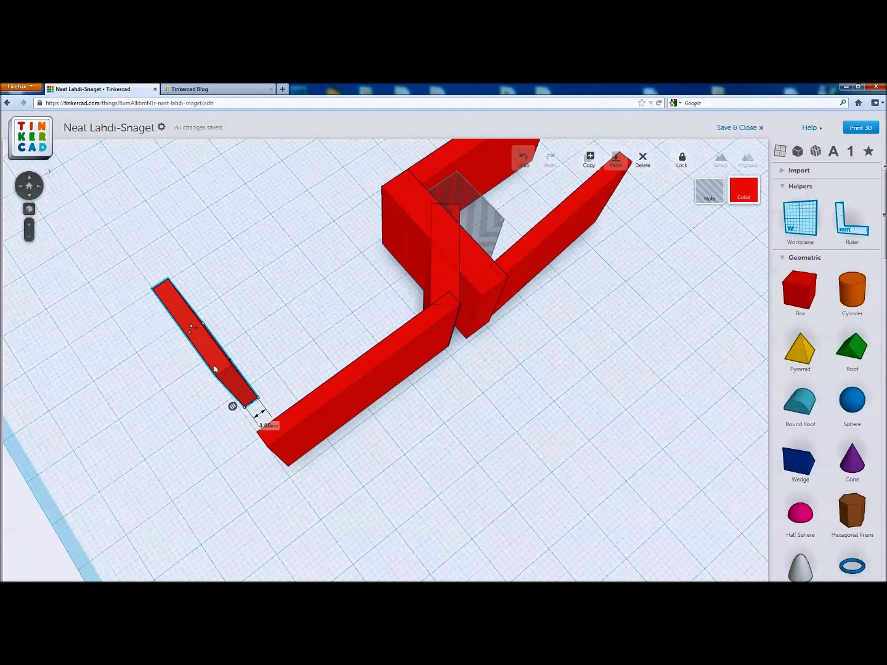
right_drag(169, 365, 280, 468)
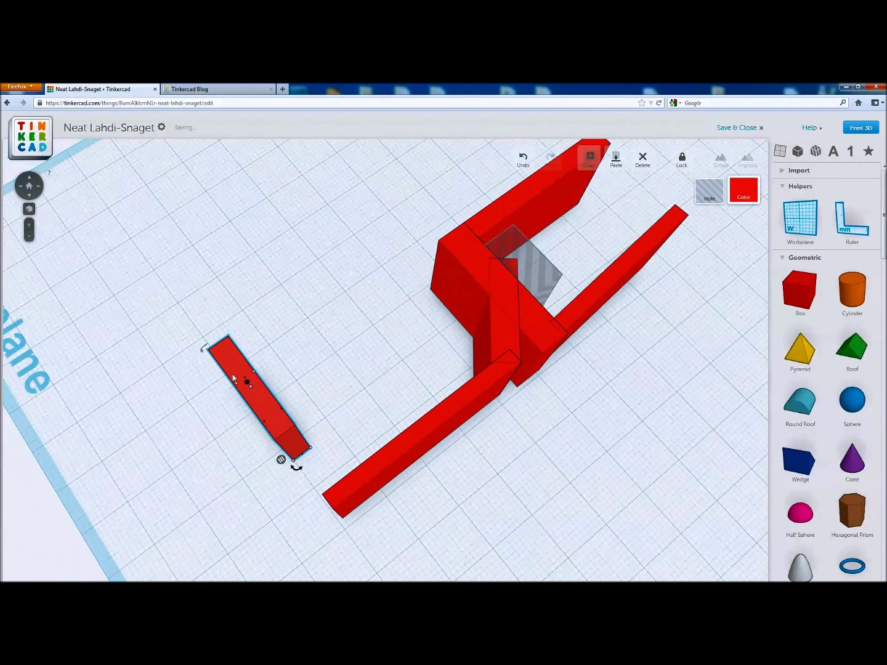
drag(247, 383, 335, 494)
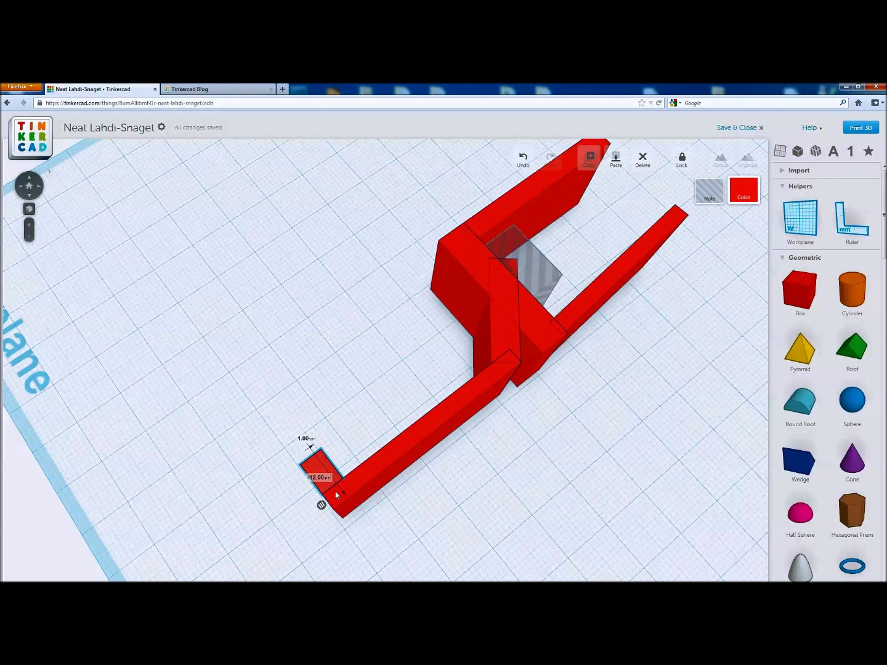
click(395, 382)
- Add an orange tube beside the hanger and nudge it slightly left
middle_drag(424, 277, 323, 471)
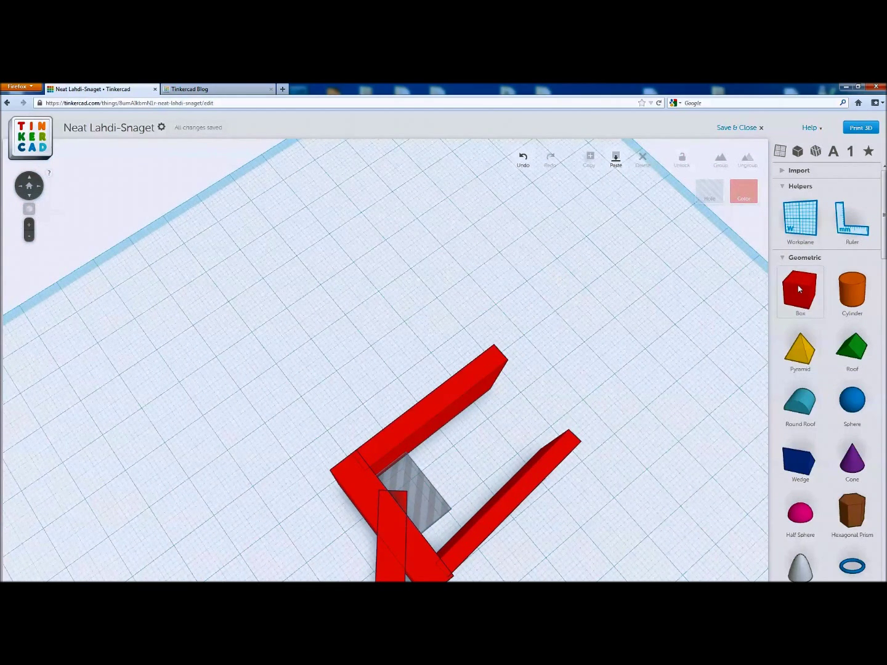
scroll(857, 452, down, 4)
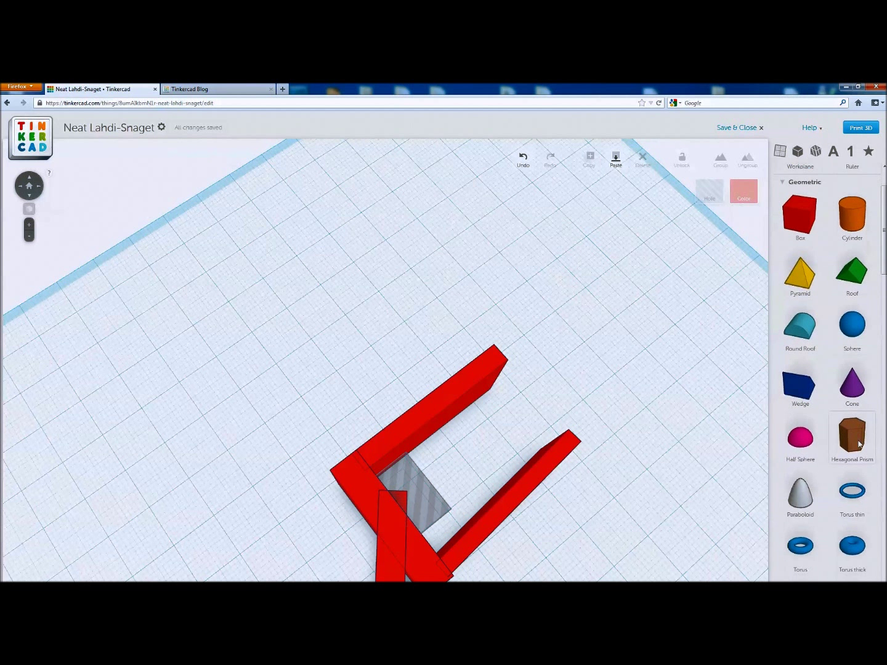
scroll(850, 447, down, 1)
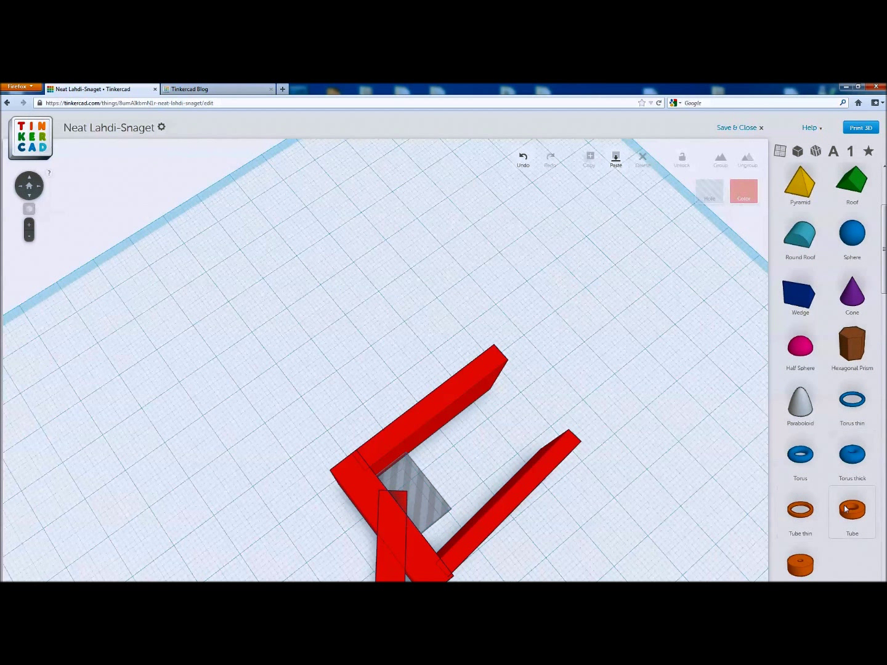
drag(850, 514, 313, 338)
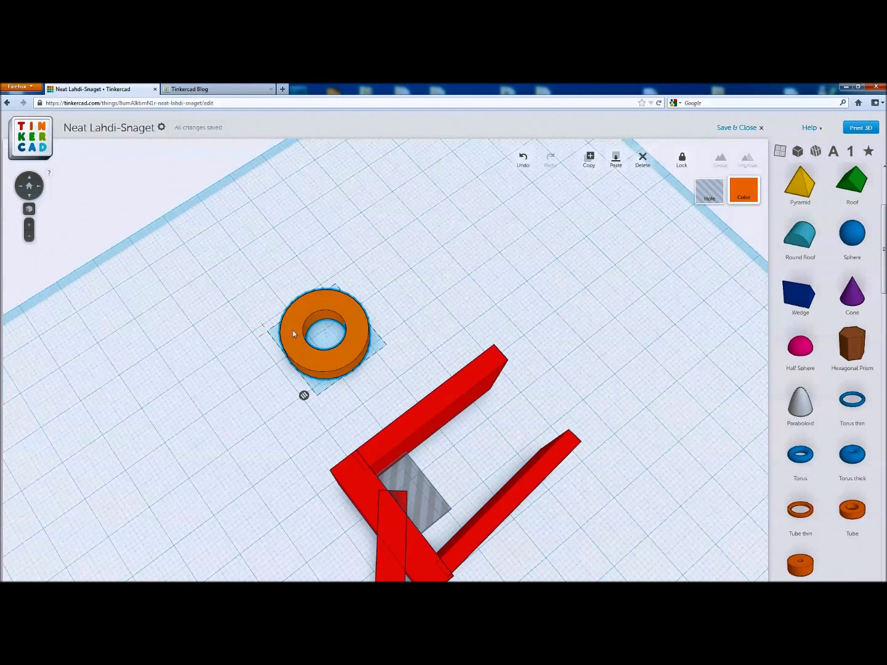
drag(312, 326, 291, 329)
- Place a red box over half of the tube
scroll(834, 349, up, 3)
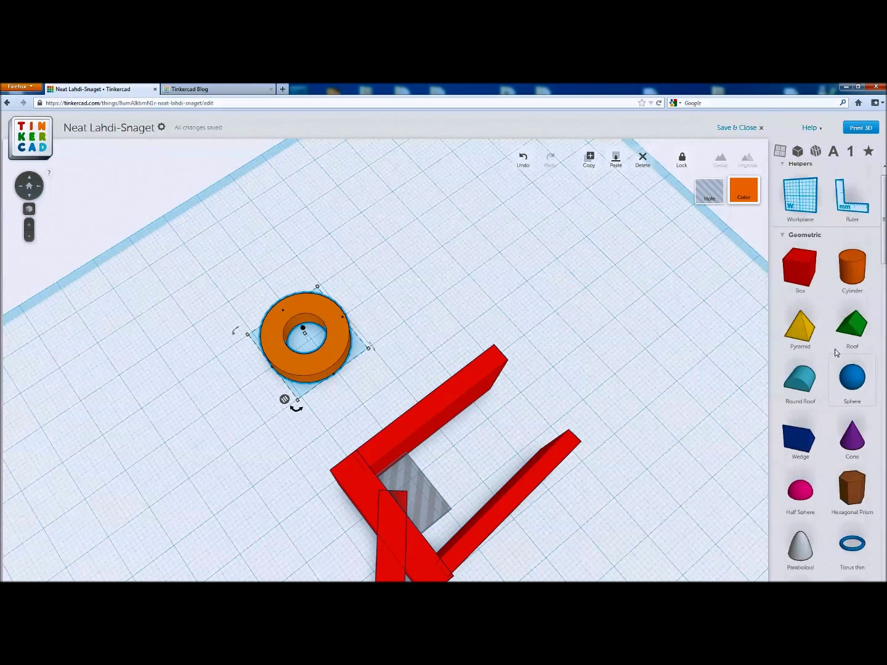
drag(814, 307, 331, 375)
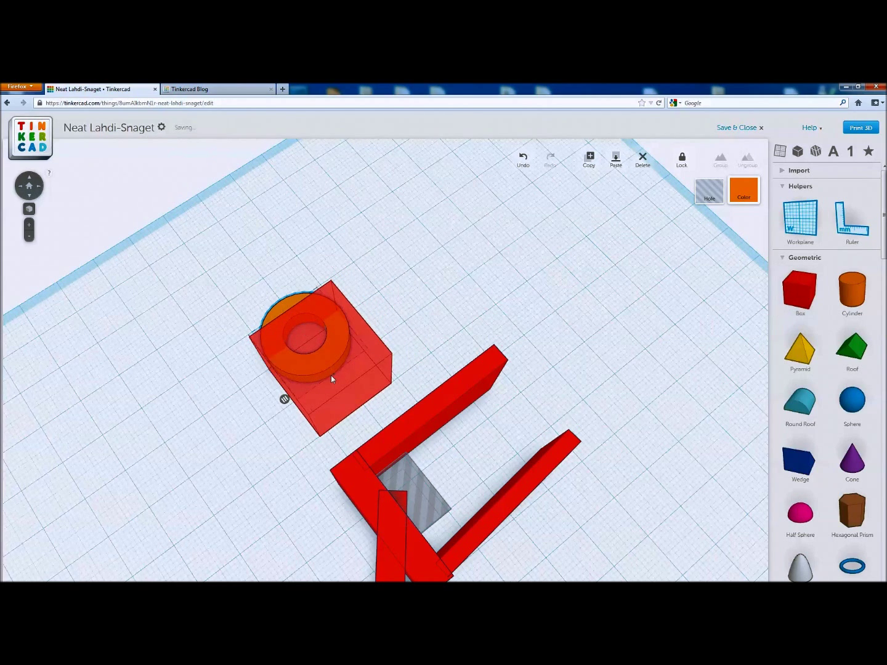
right_drag(308, 372, 600, 418)
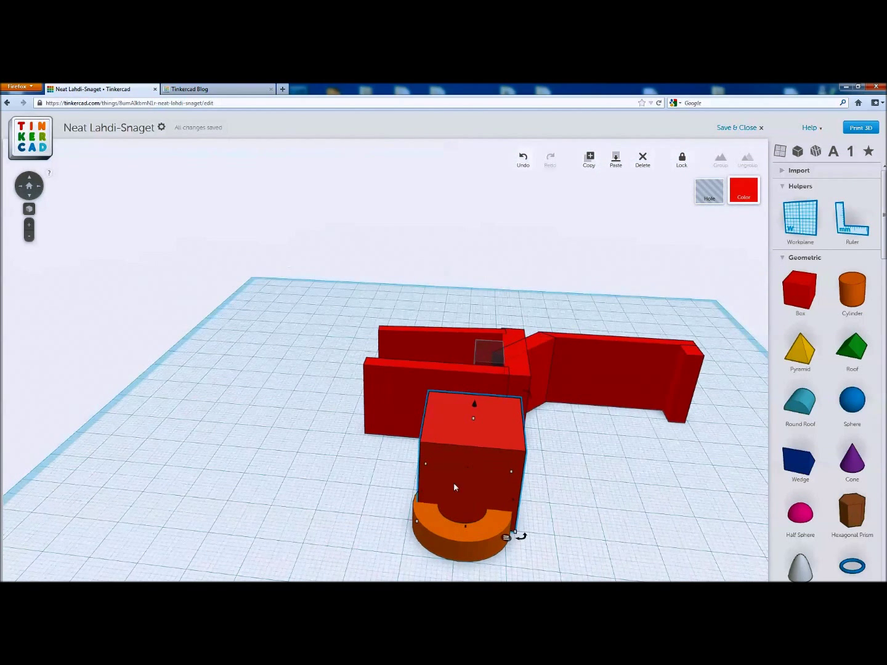
drag(469, 485, 467, 487)
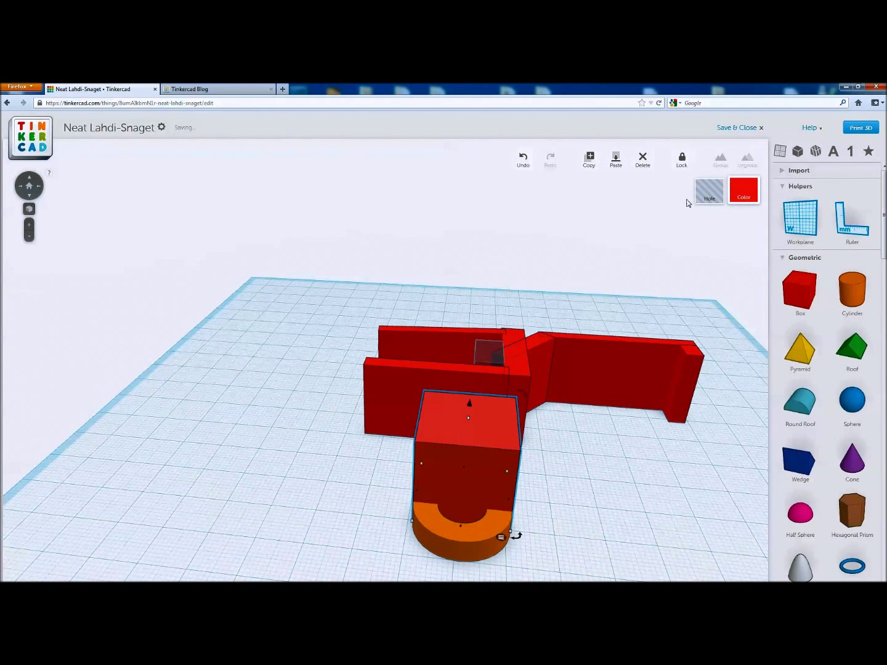
- Make the box a hole and group it with the tube to leave a half-ring
click(708, 192)
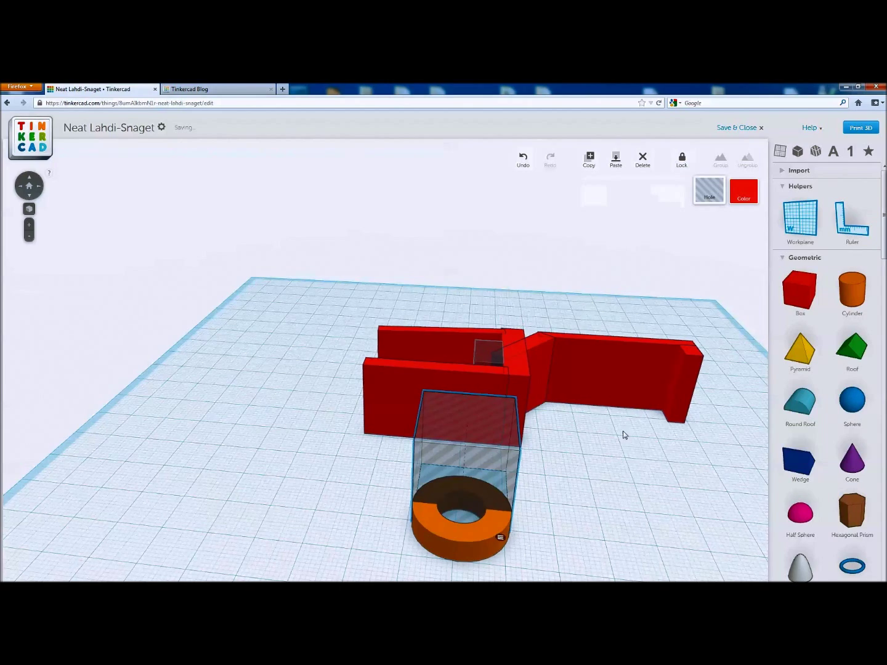
middle_drag(623, 431, 494, 469)
right_drag(495, 469, 340, 470)
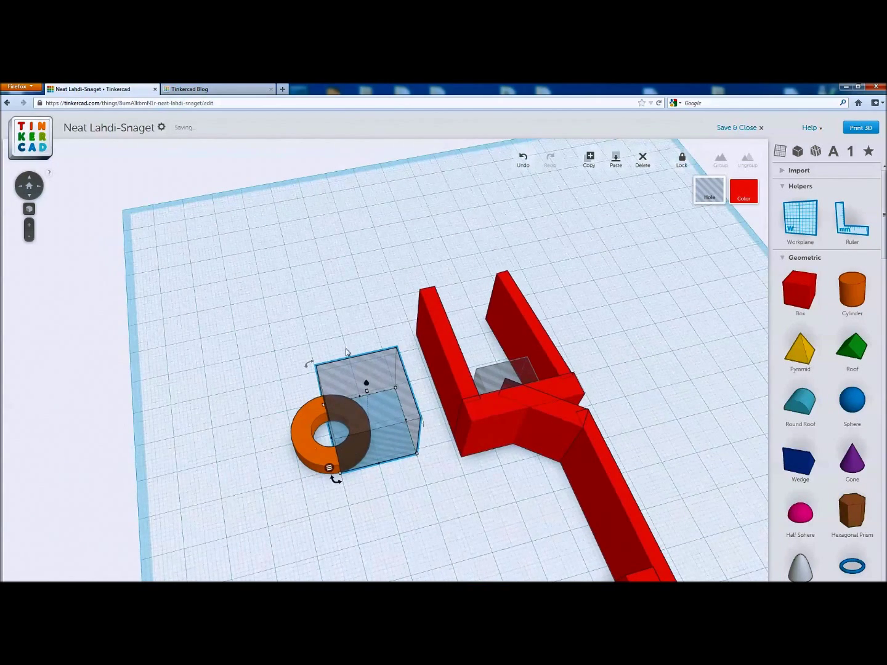
drag(273, 339, 380, 480)
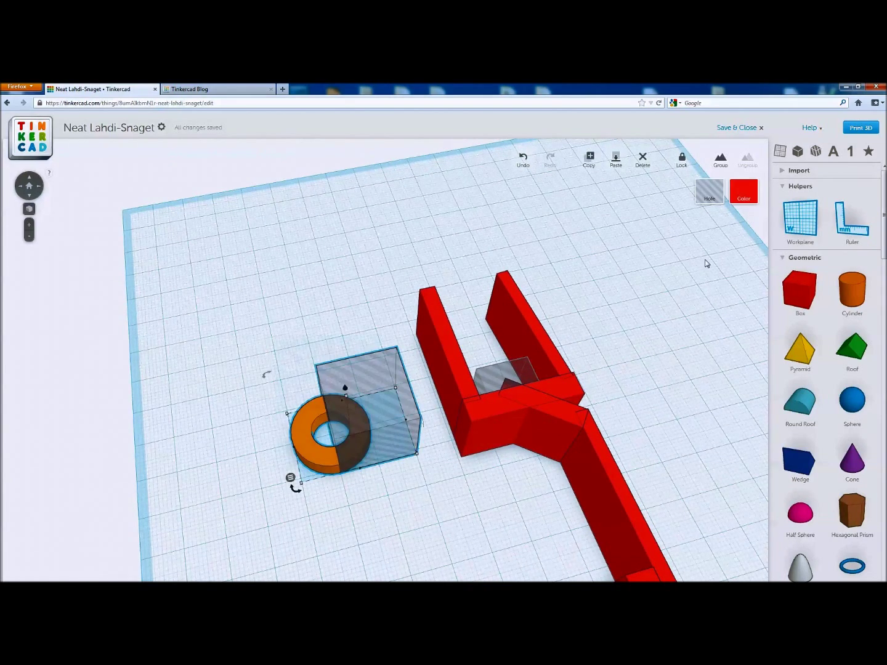
click(720, 161)
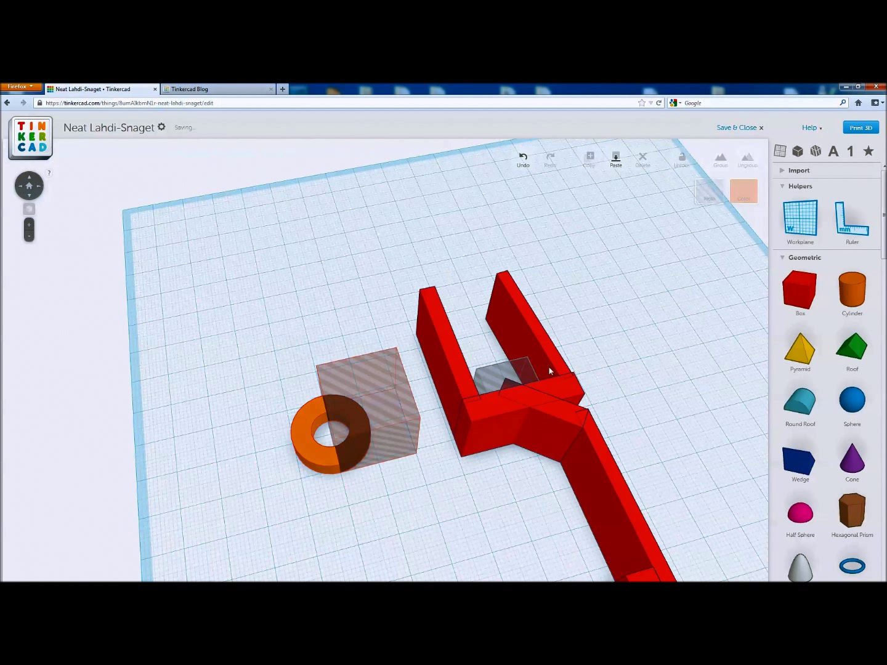
- Add a slightly rotated hole box and group it with the half-ring into a hook-shaped clip
drag(789, 280, 346, 391)
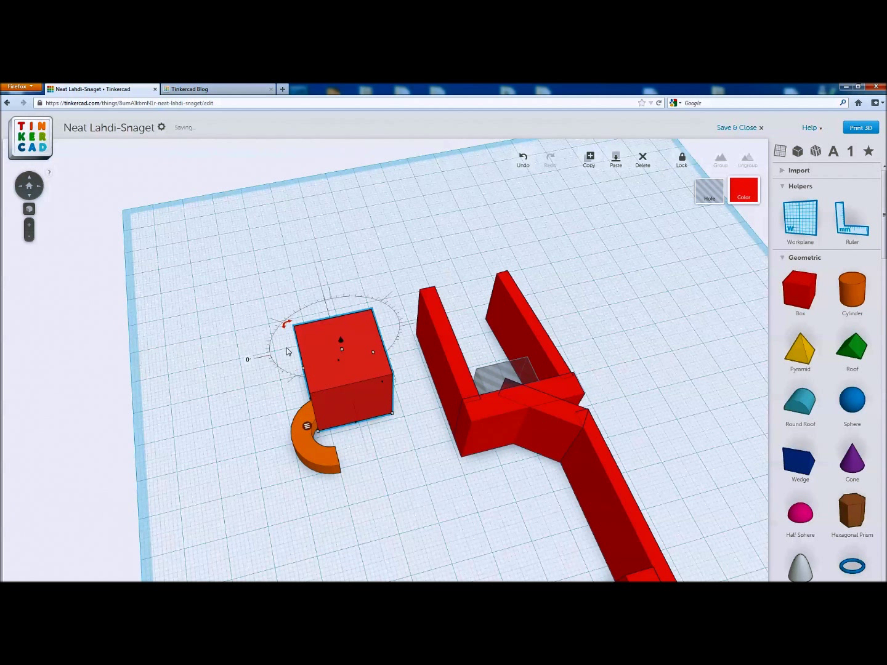
right_drag(300, 394, 304, 457)
drag(303, 457, 243, 418)
drag(347, 401, 341, 402)
click(709, 191)
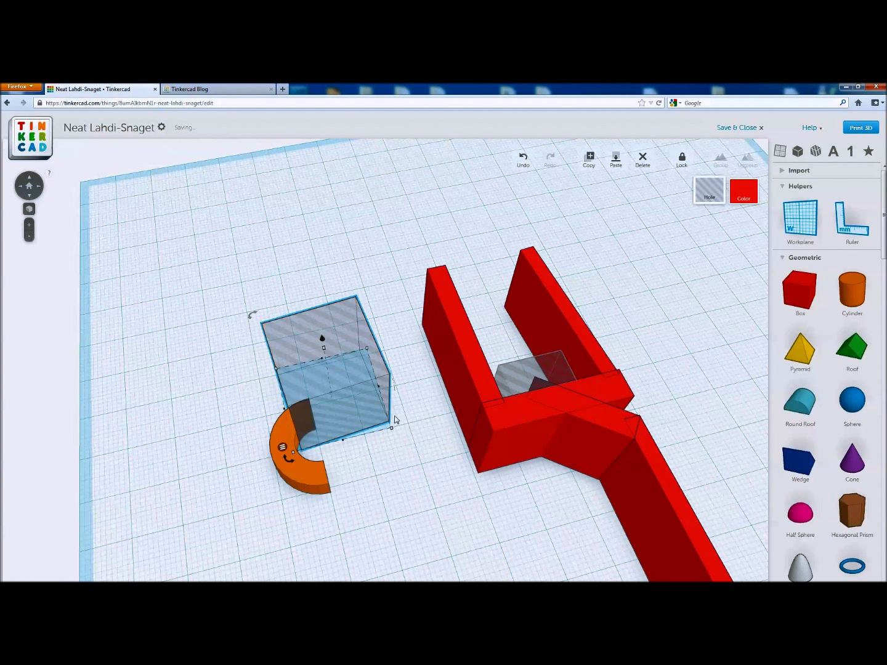
click(289, 468)
click(231, 404)
drag(188, 462, 389, 377)
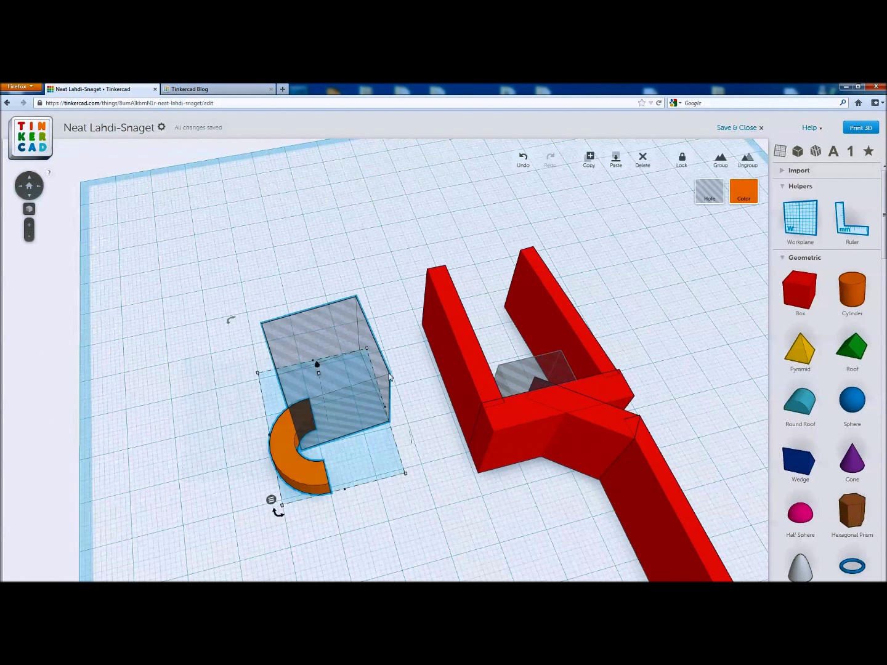
click(720, 158)
click(305, 263)
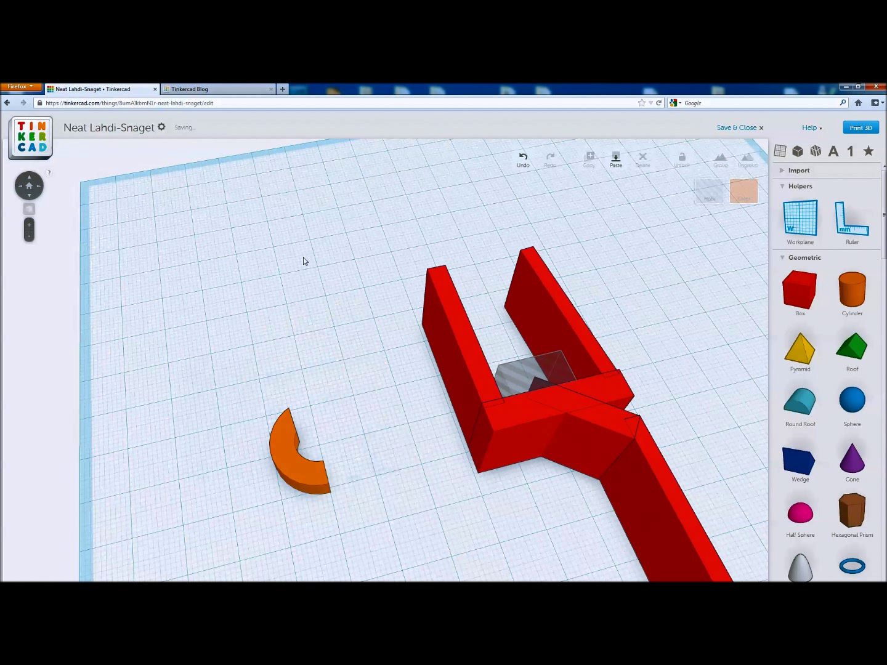
click(296, 469)
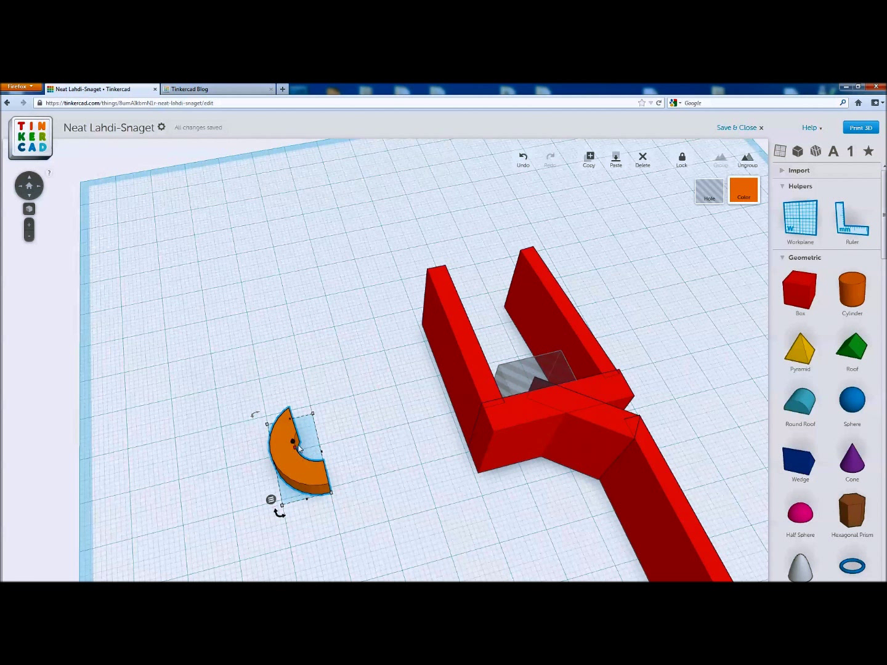
- Move the orange clip toward the hanger arm and lower the arc onto the workplane
drag(298, 448, 419, 373)
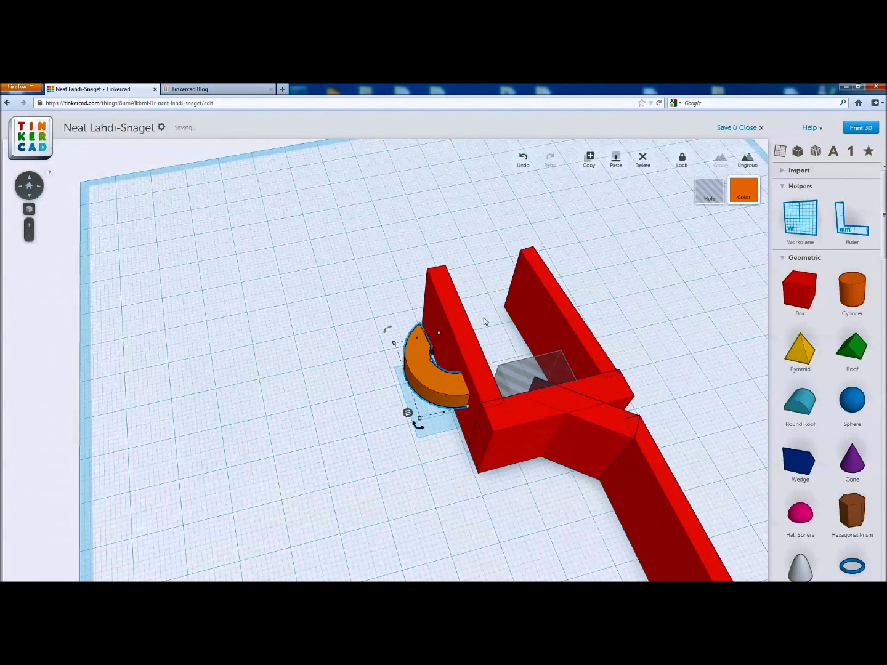
right_drag(418, 373, 343, 418)
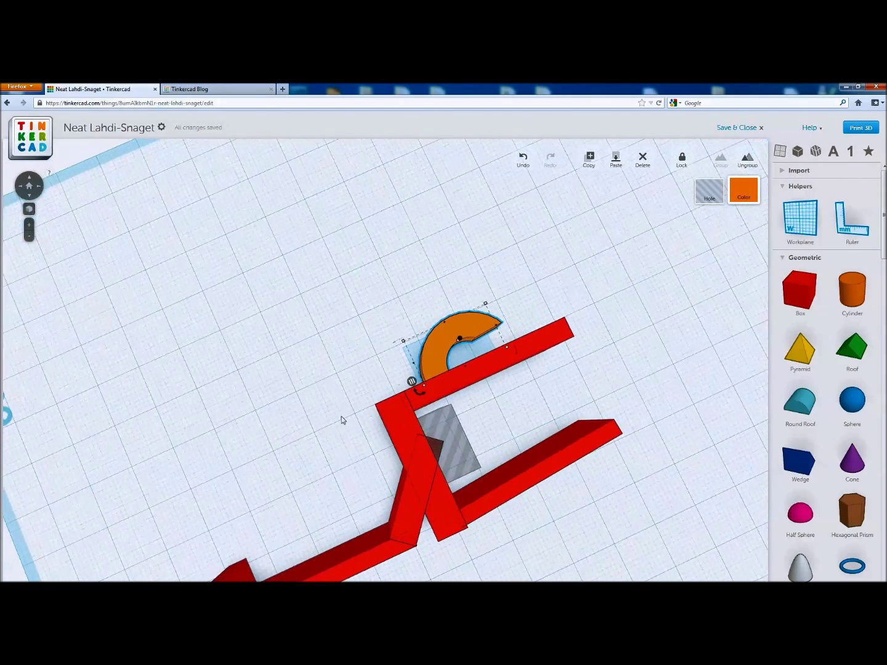
scroll(465, 378, up, 3)
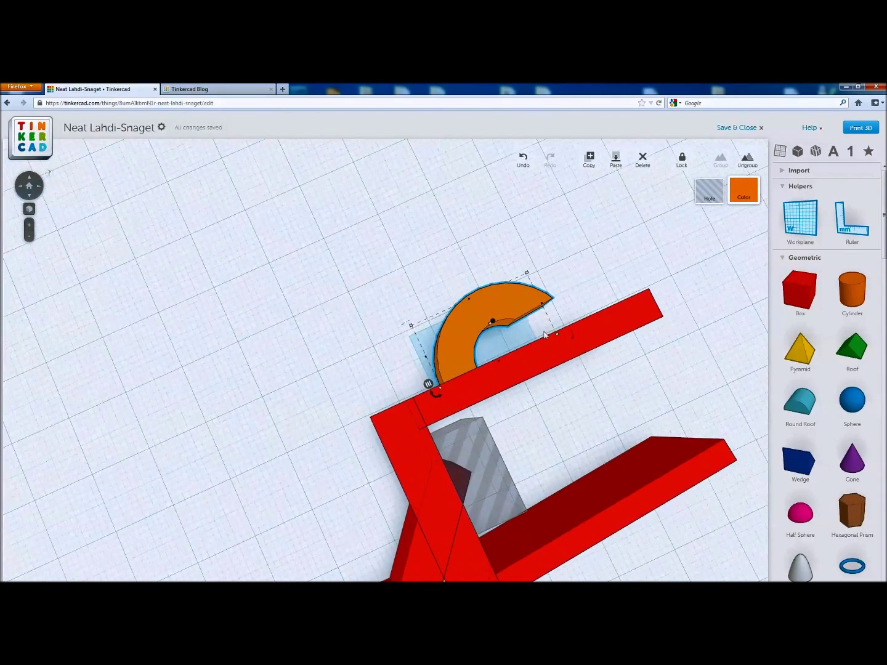
scroll(468, 326, down, 2)
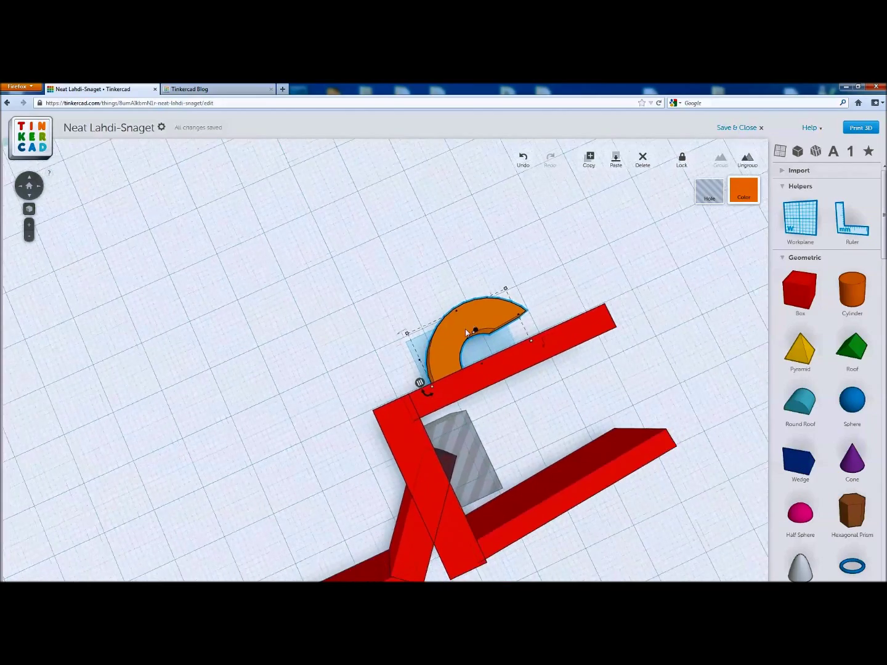
scroll(465, 332, up, 3)
right_drag(473, 328, 473, 375)
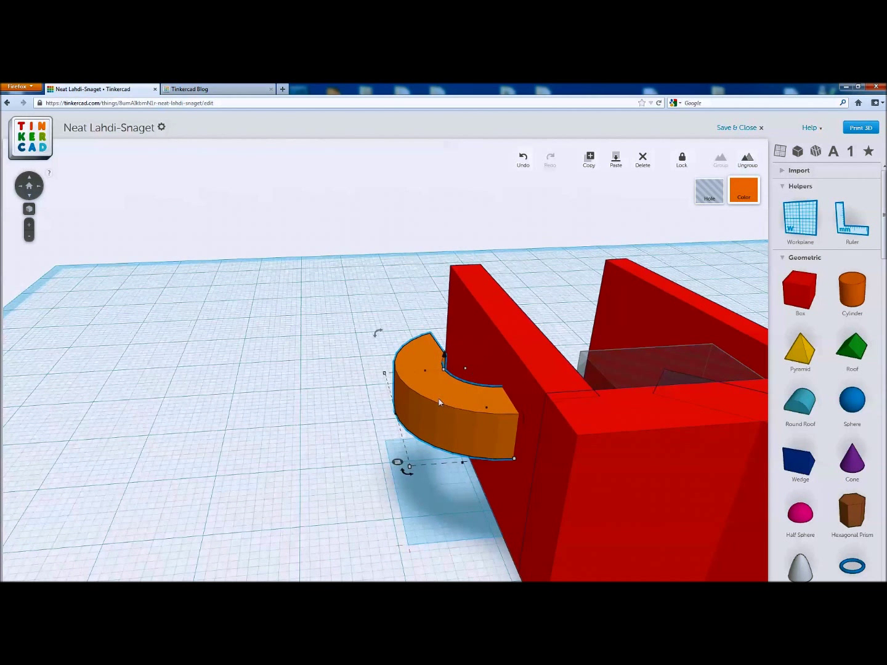
mouse_move(441, 355)
drag(445, 358, 375, 442)
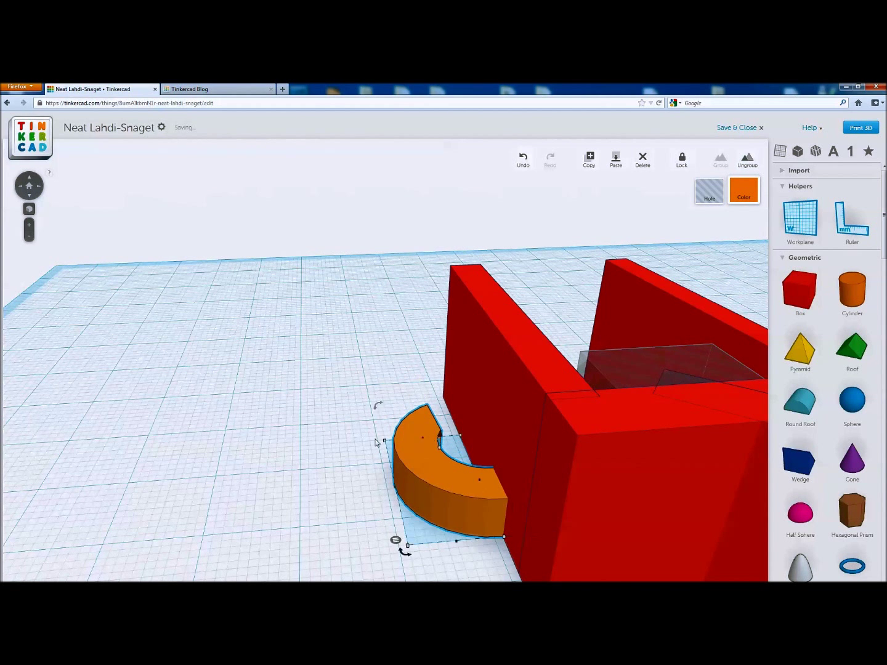
- Recentre the view and marquee-select all the hanger pieces together
middle_drag(376, 442, 512, 368)
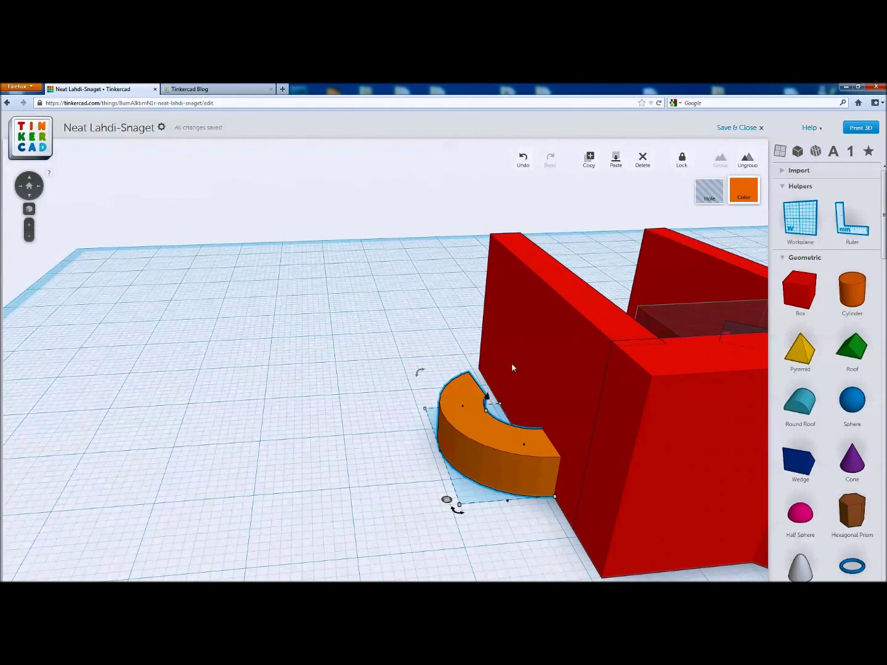
scroll(512, 367, down, 1)
scroll(506, 347, up, 5)
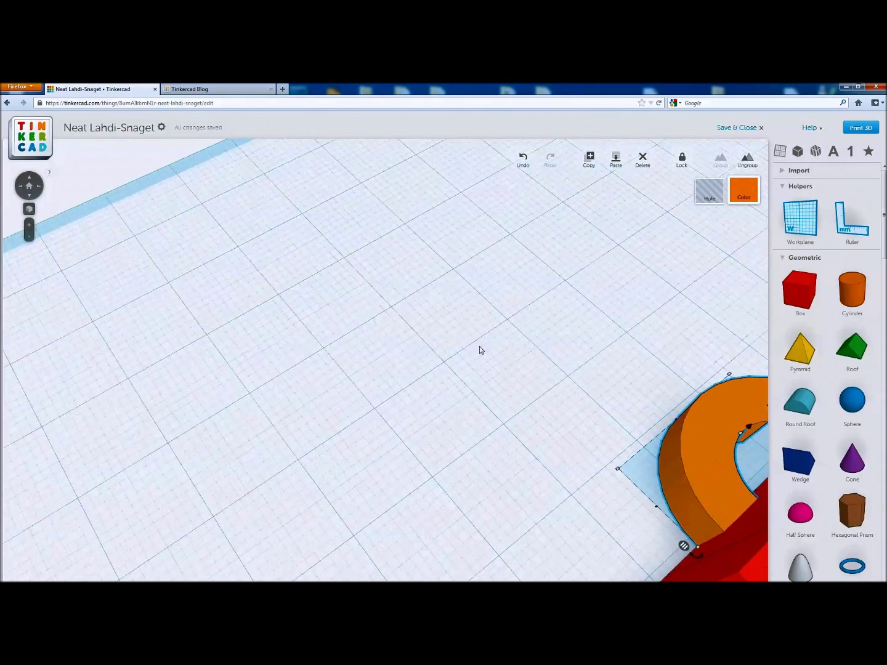
scroll(480, 350, down, 6)
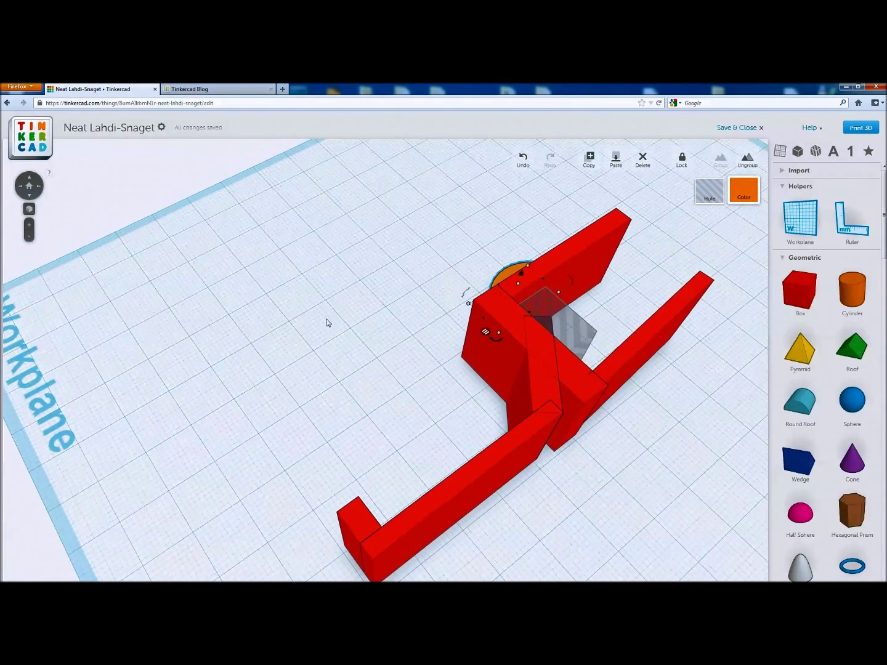
drag(255, 246, 708, 524)
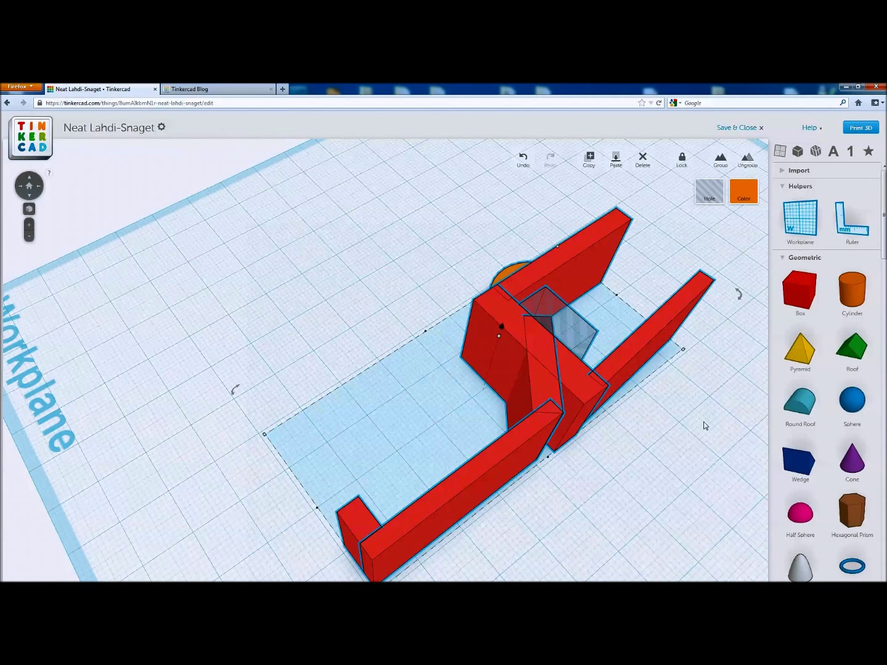
- Group the selected hanger walls and orange clip into one red shape
click(721, 159)
click(358, 253)
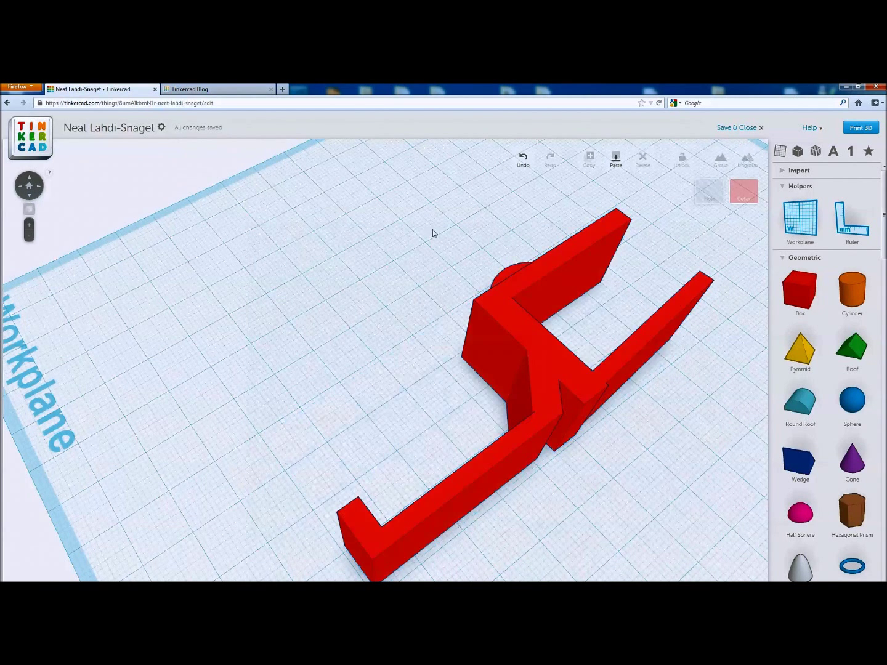
right_drag(432, 233, 354, 372)
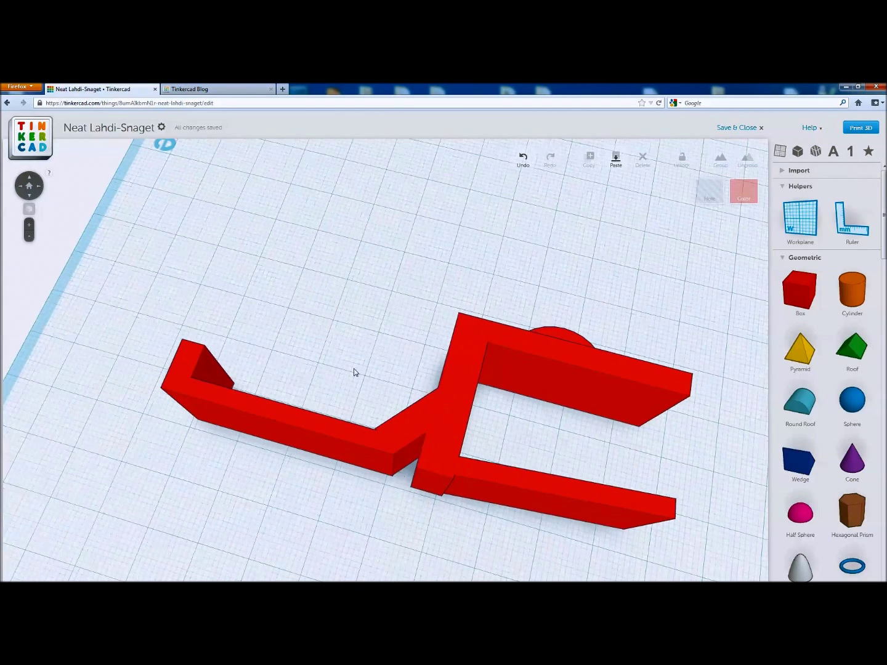
click(438, 485)
click(424, 520)
- Orbit and zoom around the grouped red model to inspect it from several sides
scroll(488, 271, up, 3)
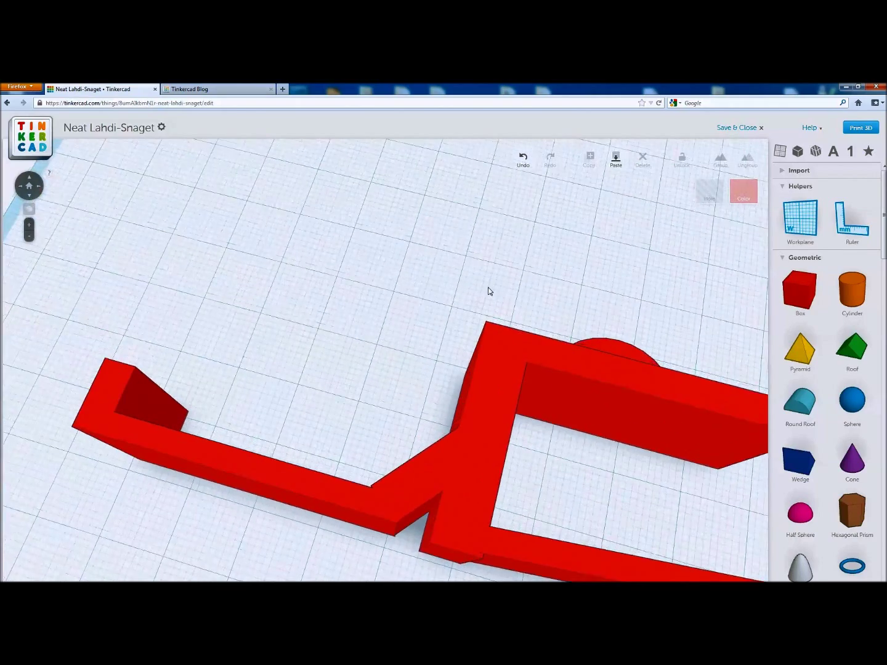
right_drag(553, 350, 348, 336)
scroll(348, 337, up, 3)
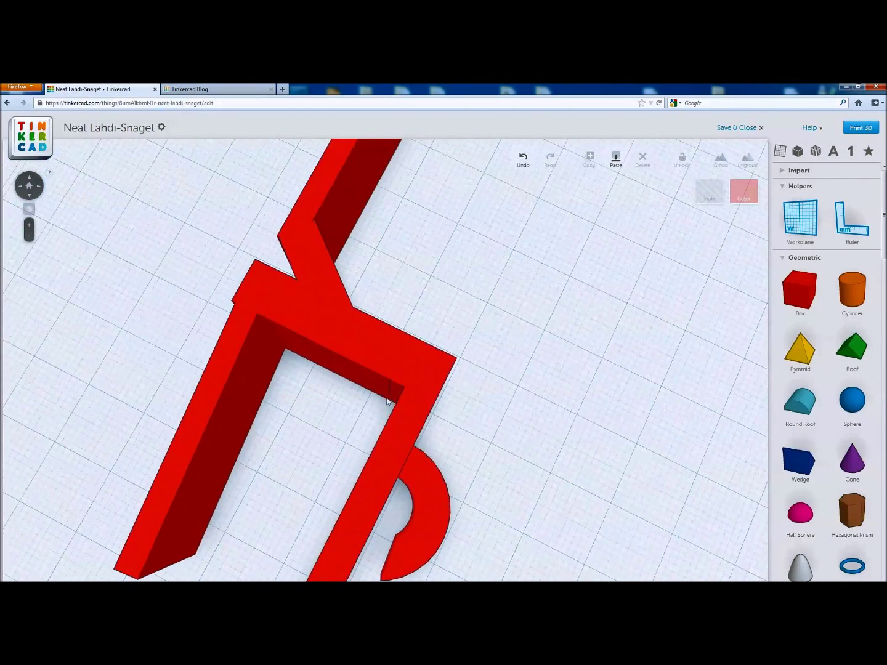
right_drag(397, 390, 451, 316)
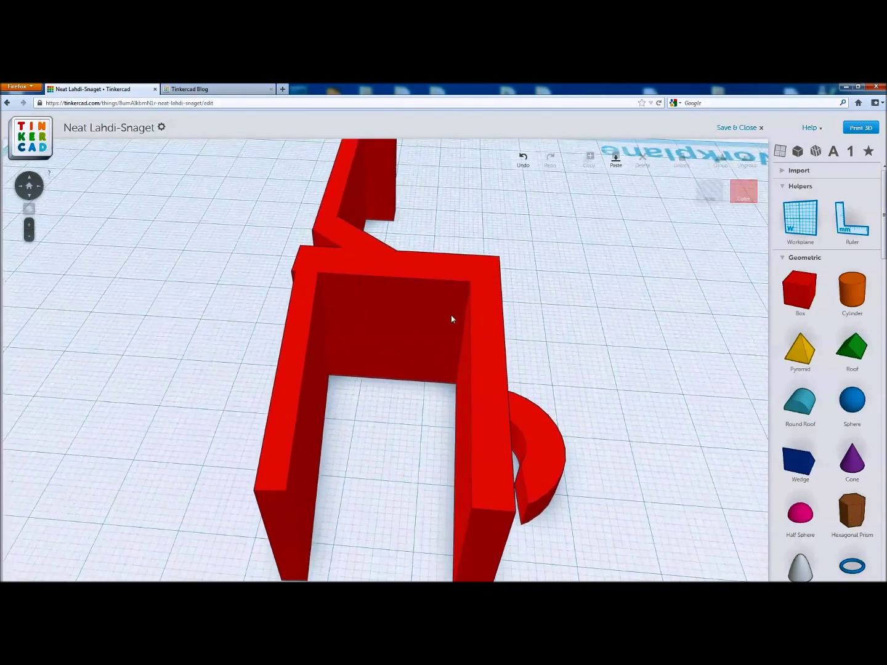
scroll(451, 326, up, 5)
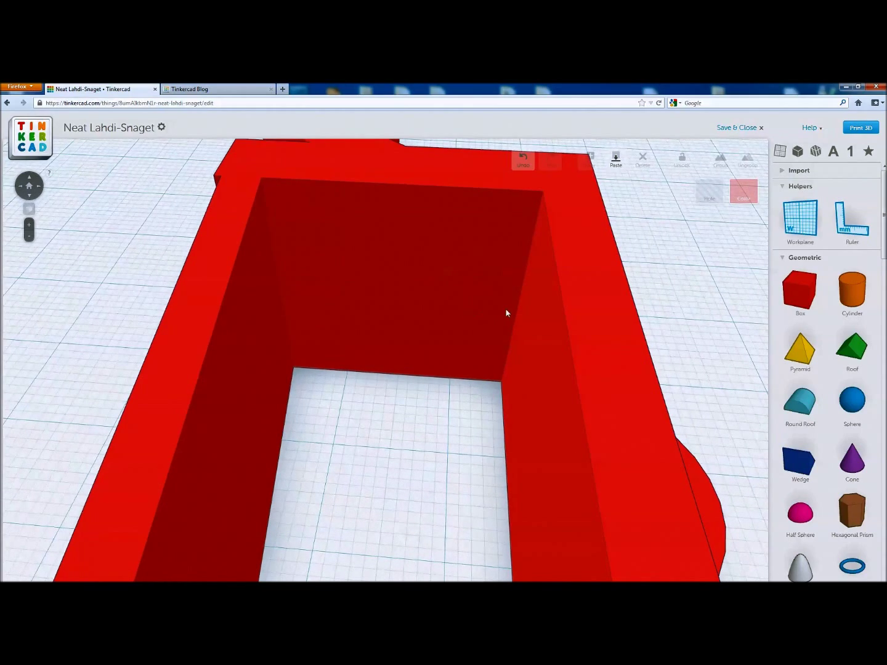
scroll(499, 310, down, 3)
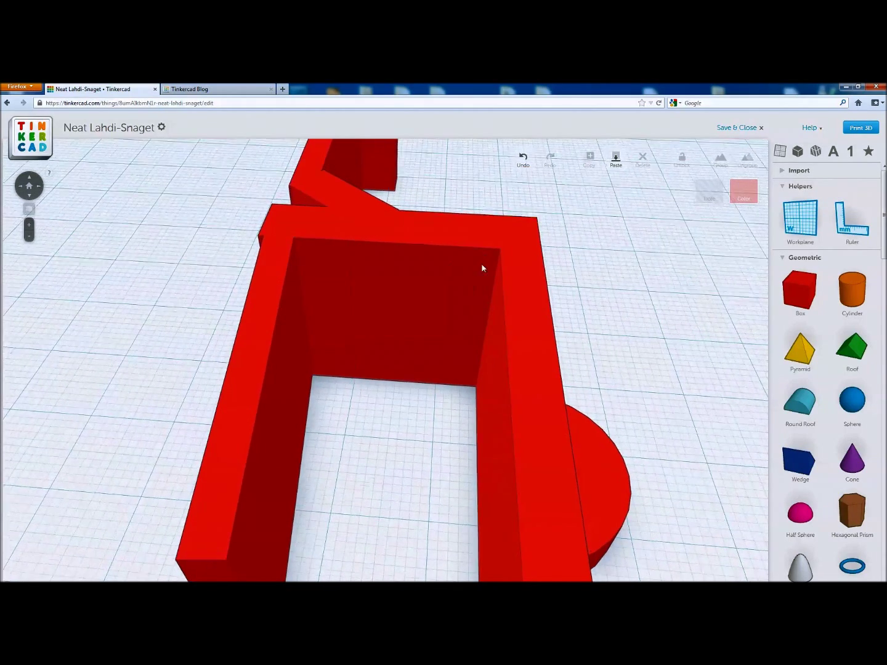
middle_drag(481, 266, 413, 392)
right_drag(370, 387, 356, 404)
right_drag(336, 452, 407, 408)
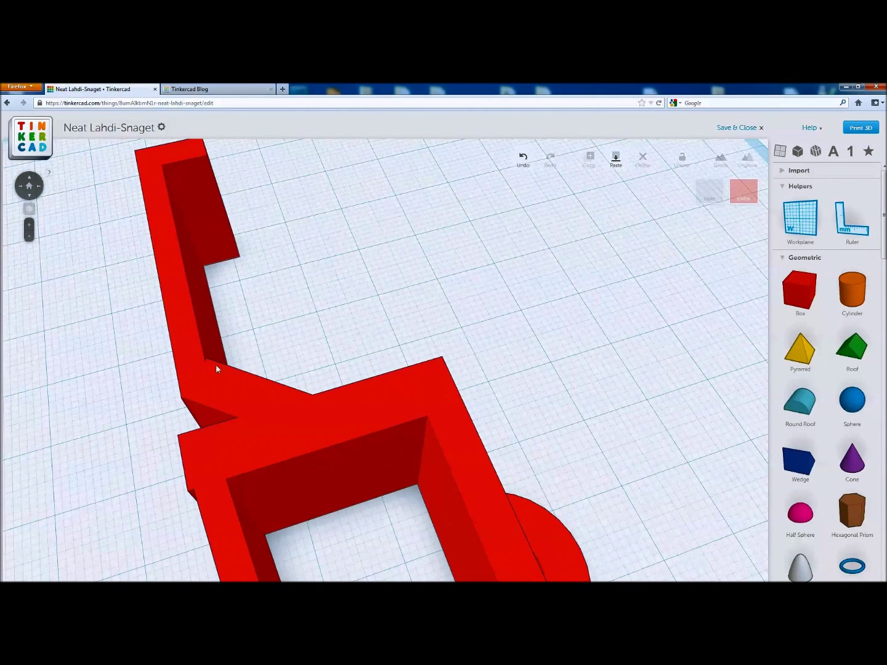
scroll(191, 364, up, 5)
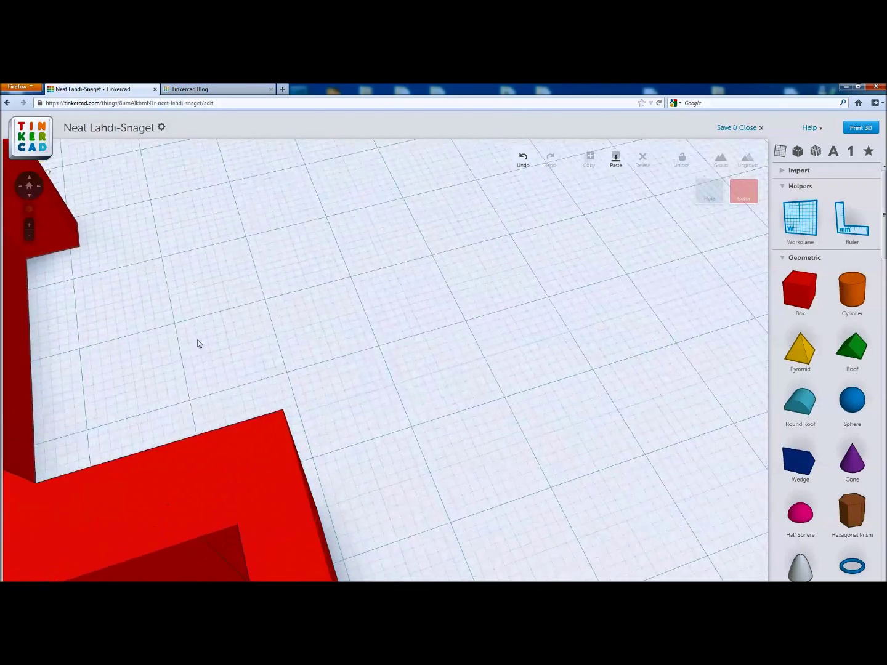
right_drag(47, 380, 336, 302)
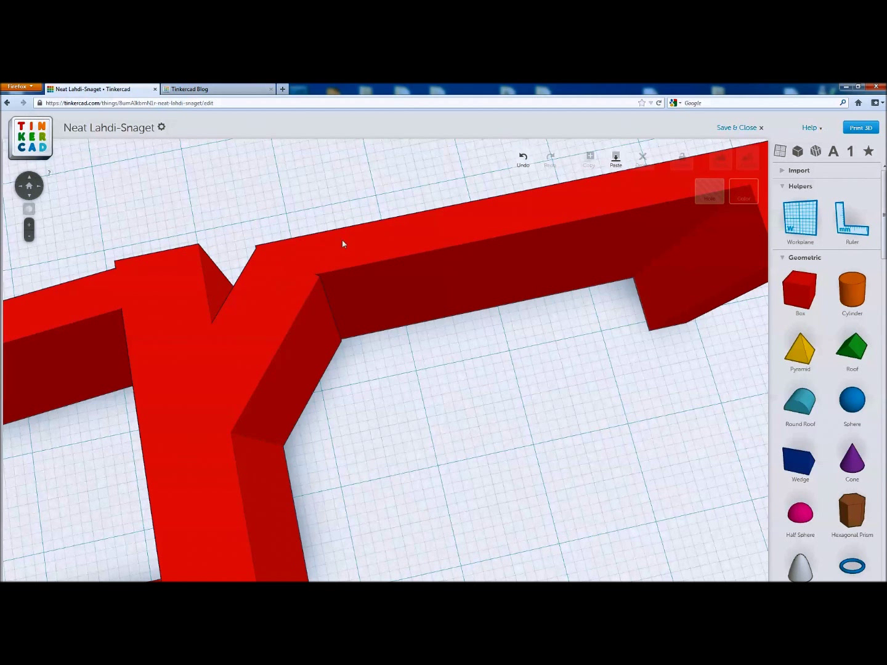
scroll(208, 356, down, 3)
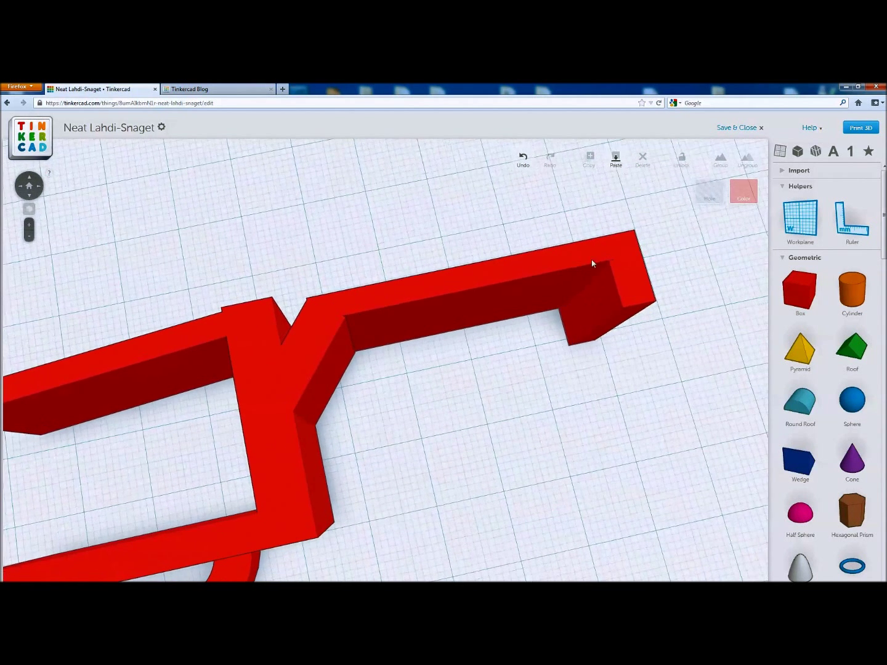
- Rename the design to 'headphone holder', make it Private, and save the properties
click(161, 127)
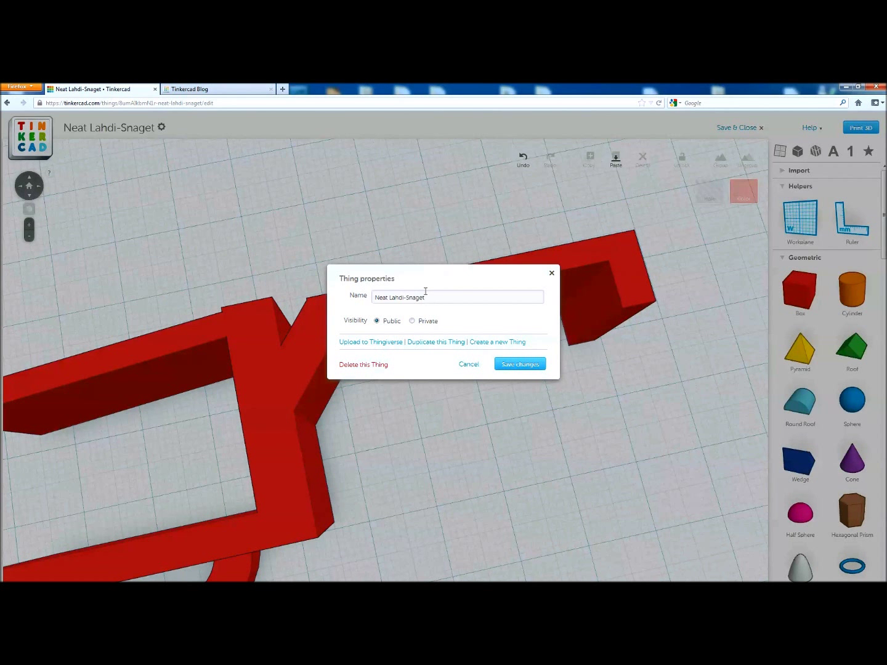
key(Tab)
text(headpn)
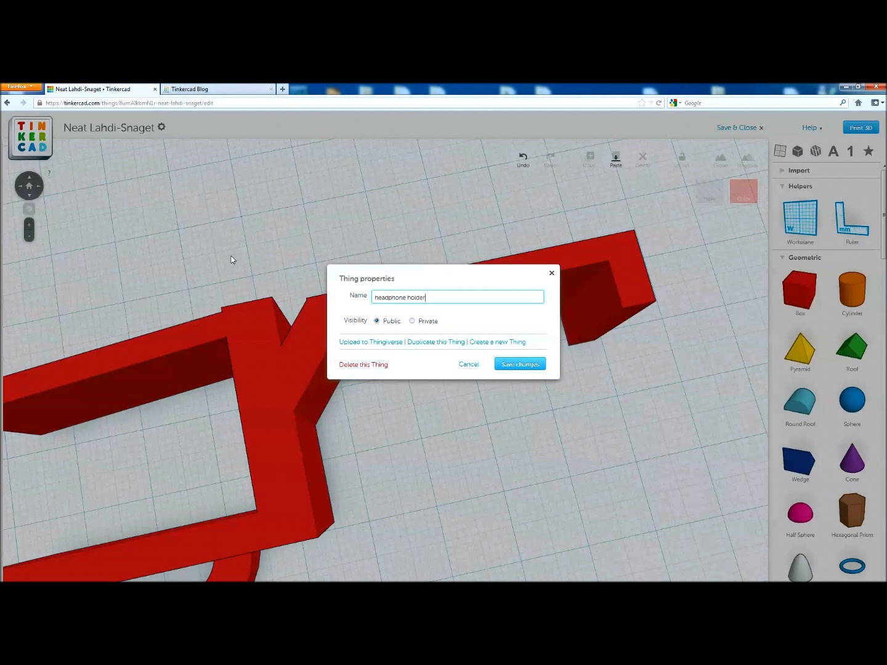
click(411, 321)
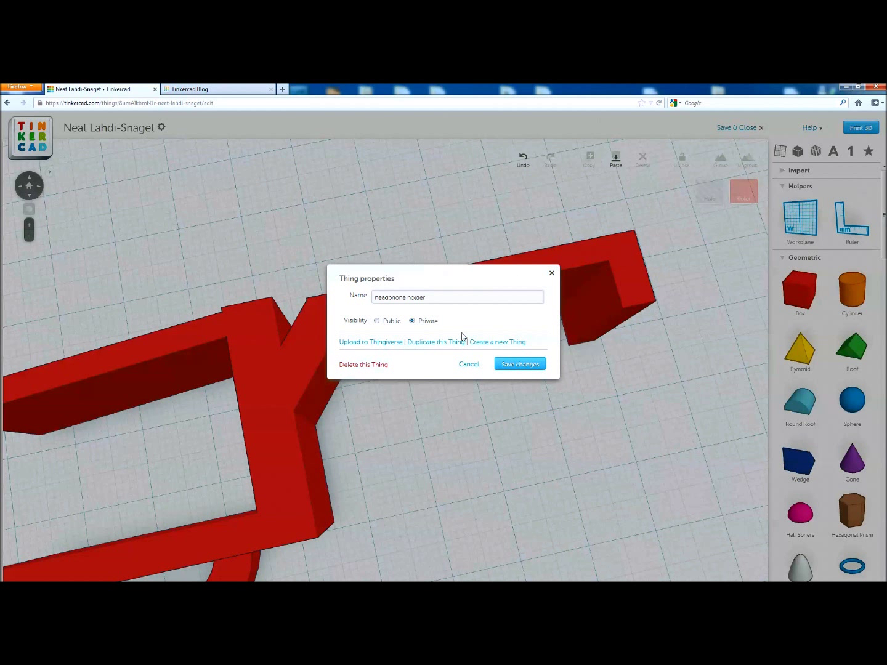
click(516, 366)
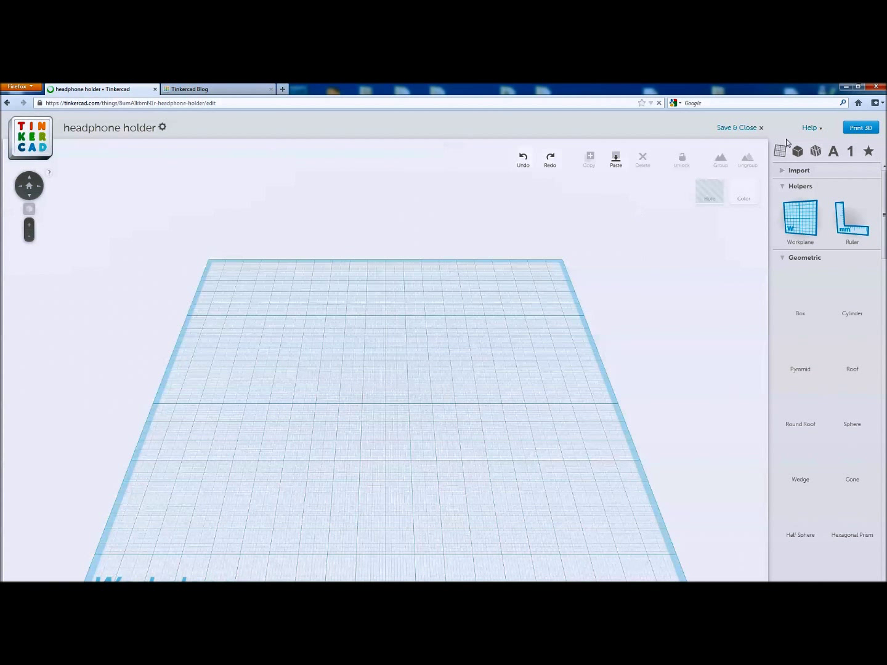
- Export the model for 3D printing as headphone_holder.stl, then close the export options
click(862, 128)
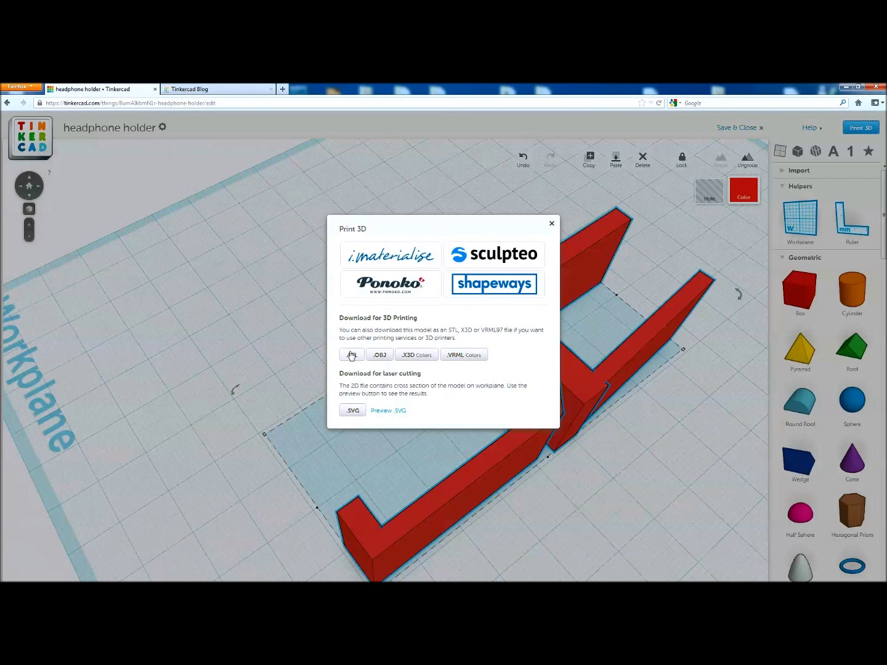
click(352, 356)
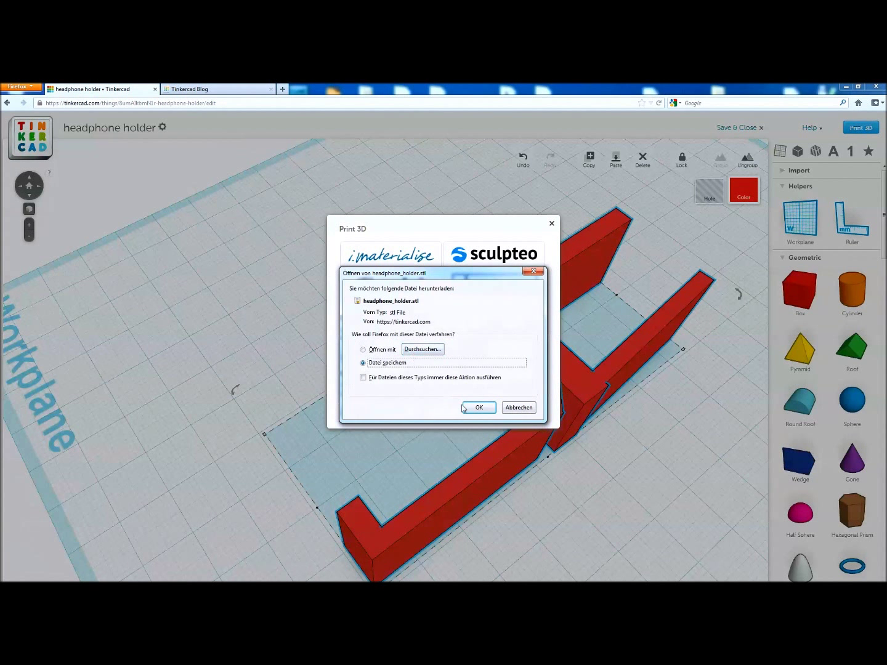
click(475, 409)
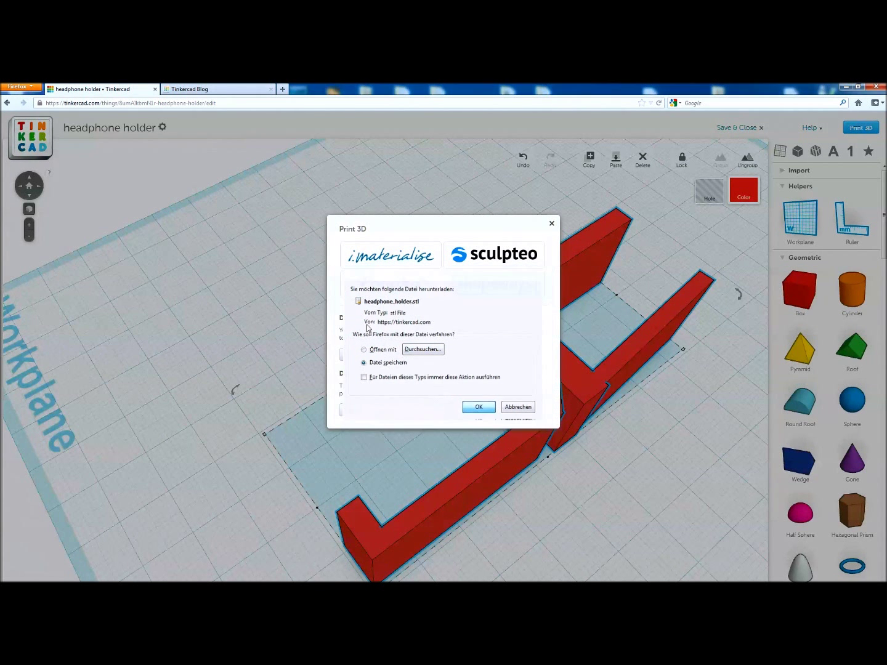
click(551, 224)
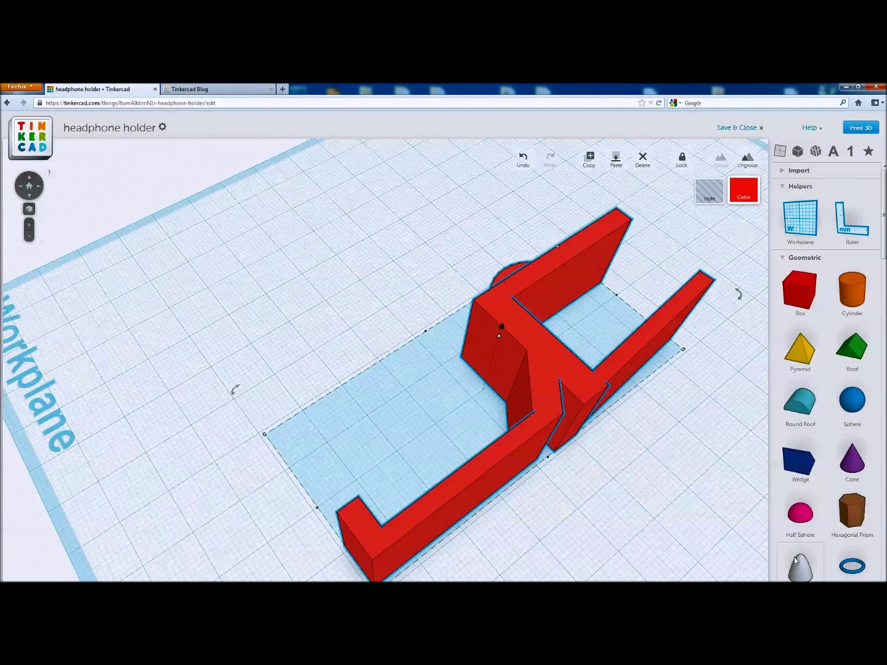